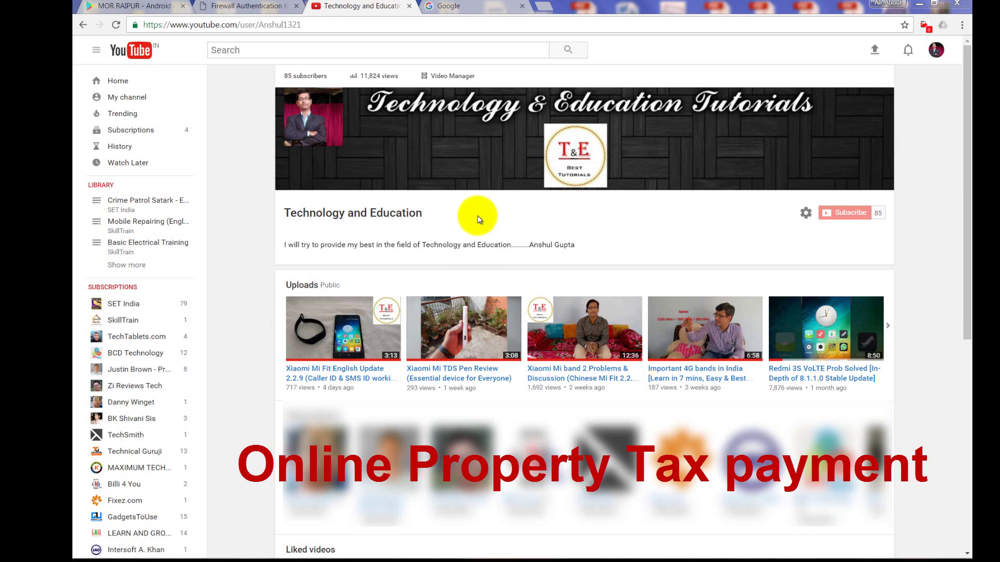
- Switch from the YouTube channel page to the Google homepage tab
left_click(461, 4)
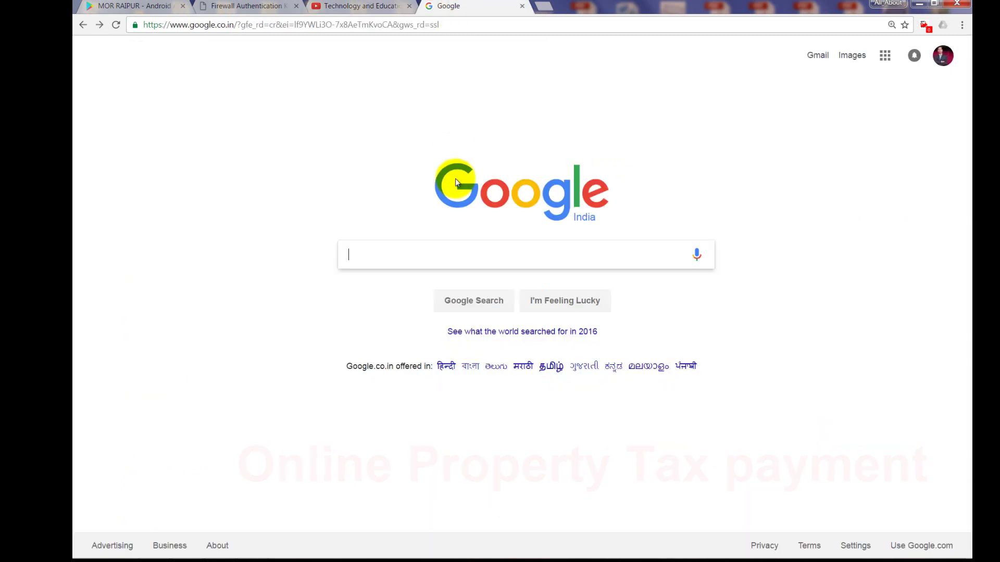
- Search Google for 'rmc' and open the Raipur Municipal Corporation website
right_click(425, 248)
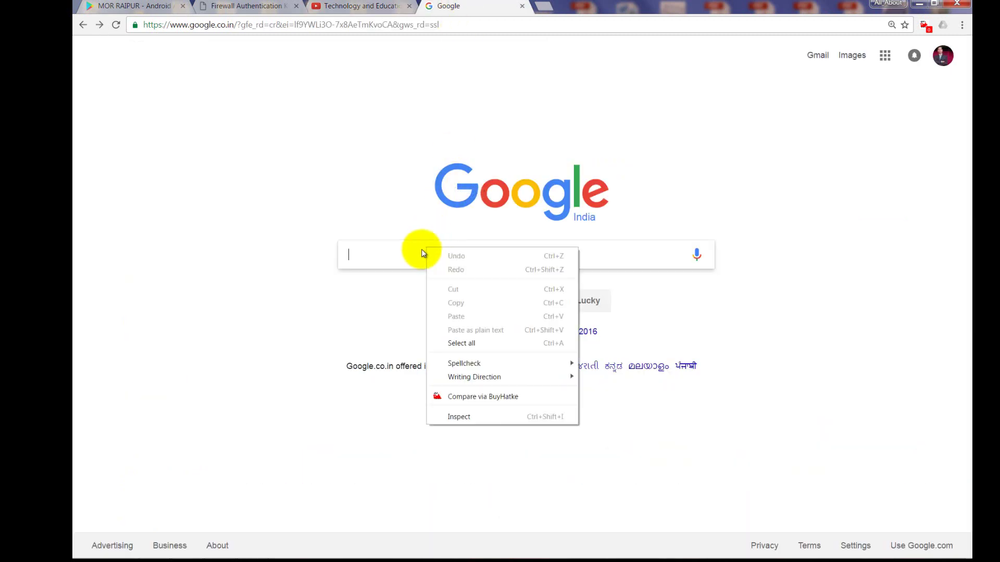
left_click(397, 253)
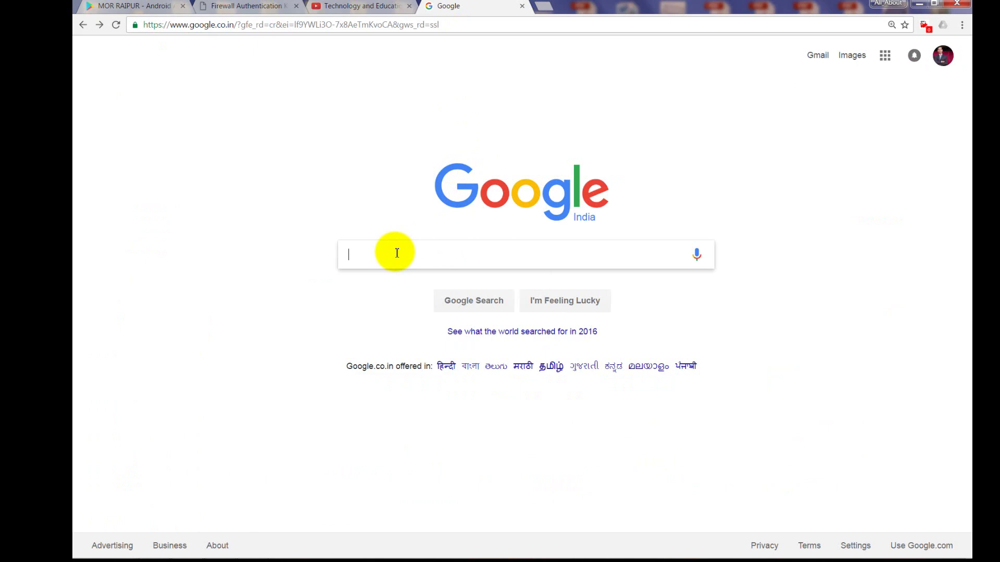
type("rmc")
key("Return")
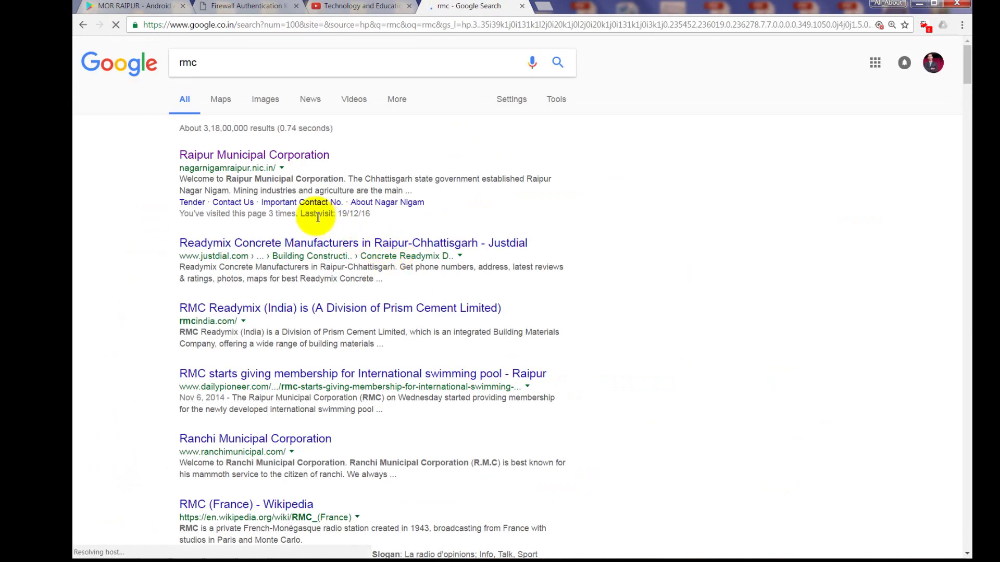
left_click(313, 155)
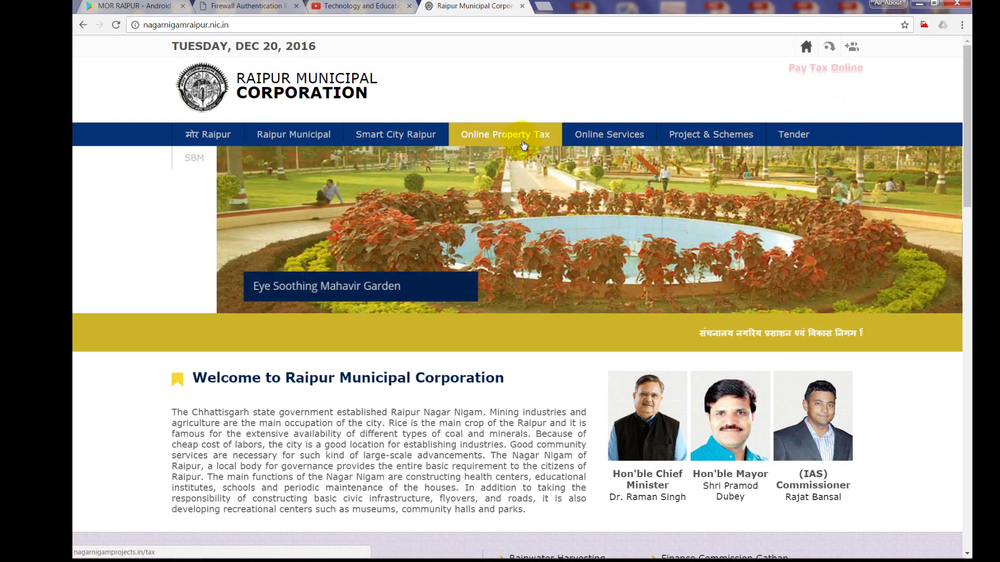
- Open Online Property Tax and reach the last-receipt form by answering No to new construction
left_click(522, 141)
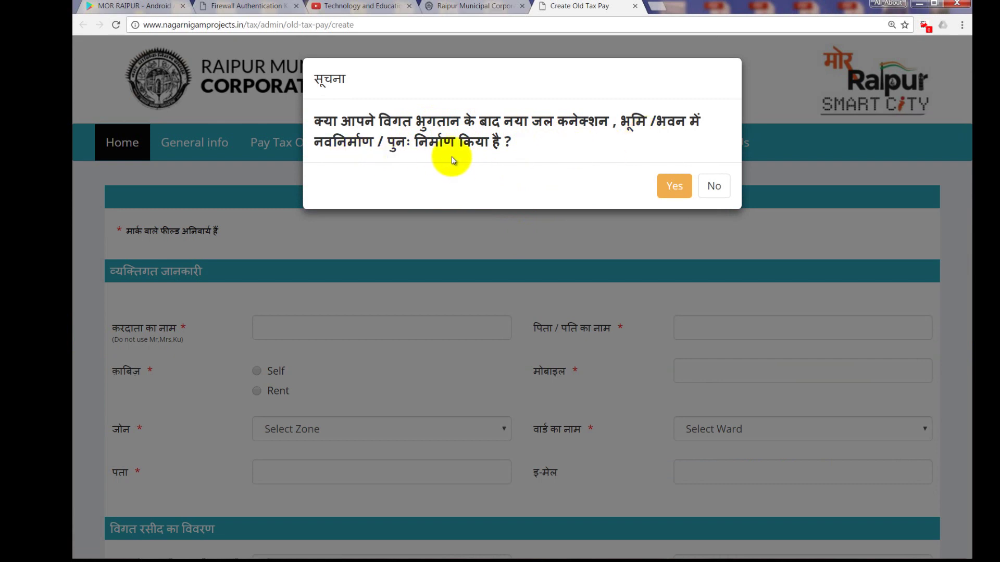
left_click(673, 186)
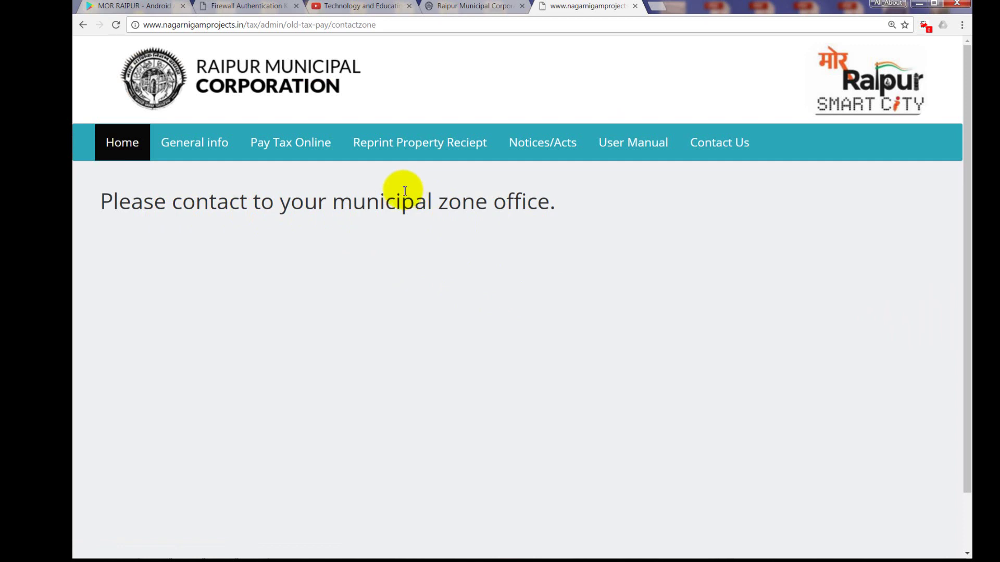
left_click(305, 148)
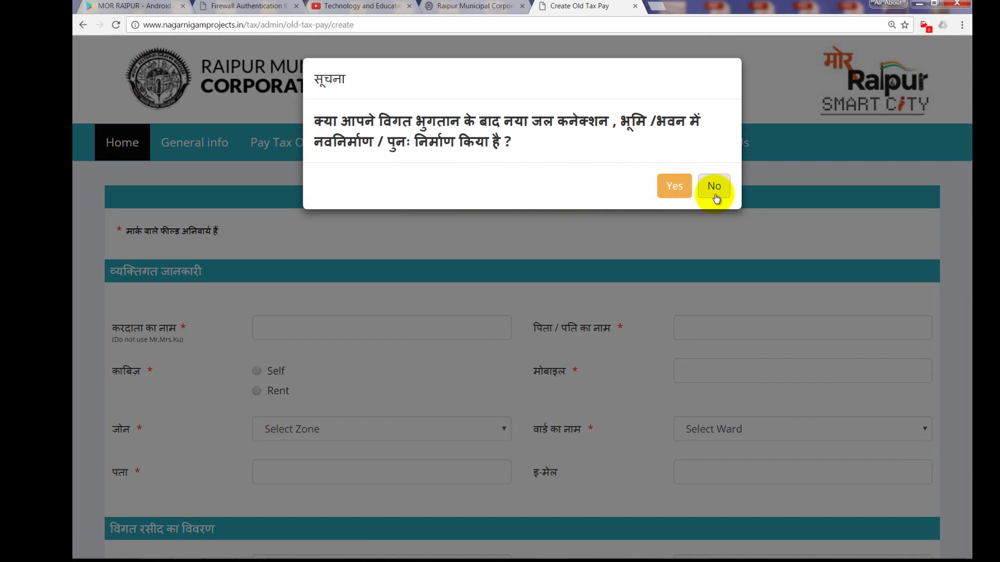
left_click(714, 187)
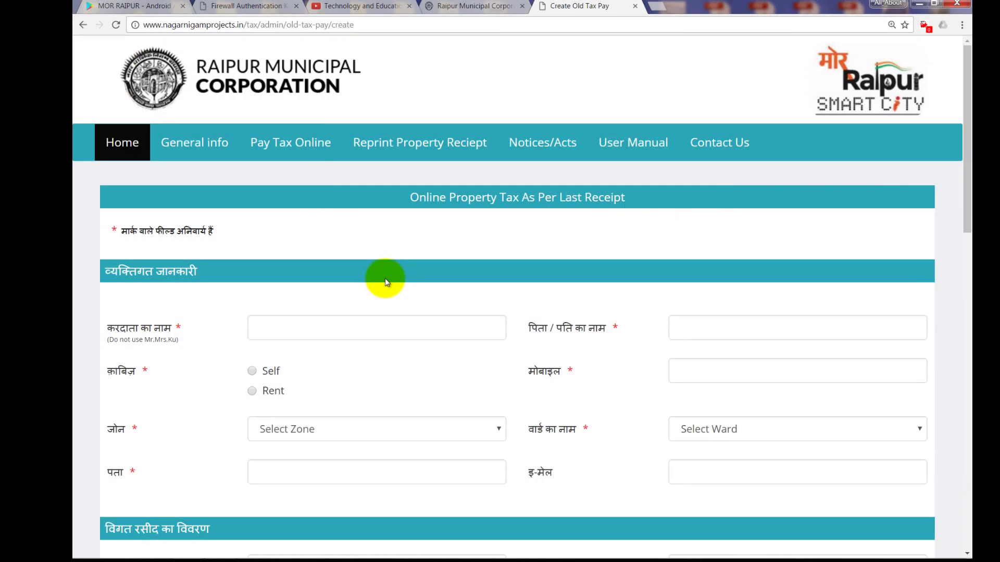
scroll(385, 279, "down", 1)
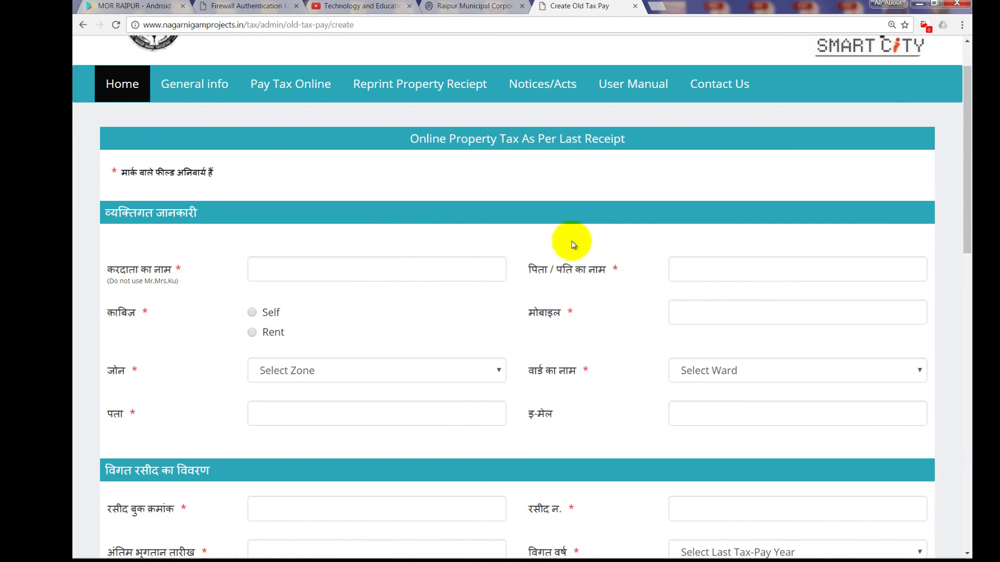
scroll(570, 240, "down", 4)
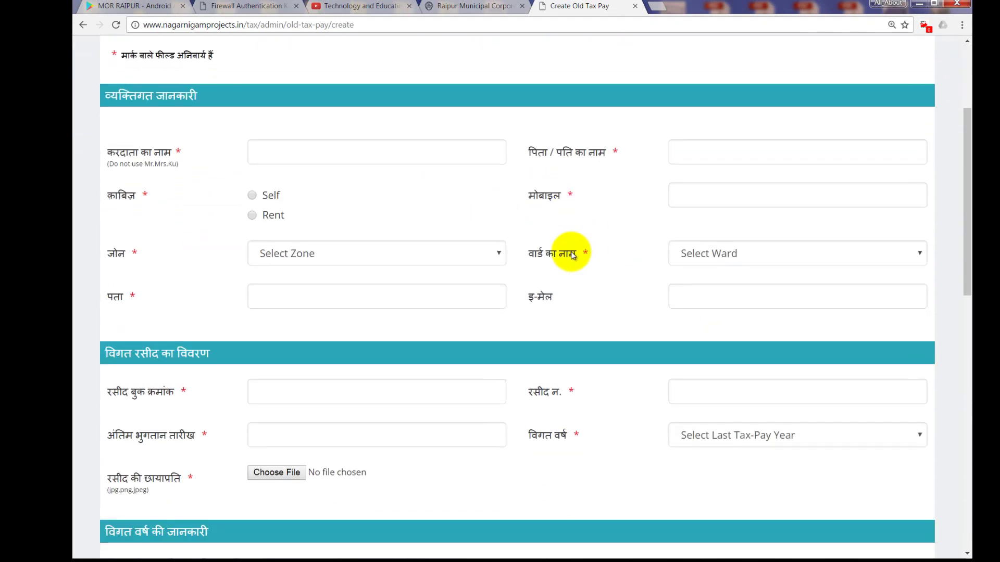
scroll(572, 258, "down", 9)
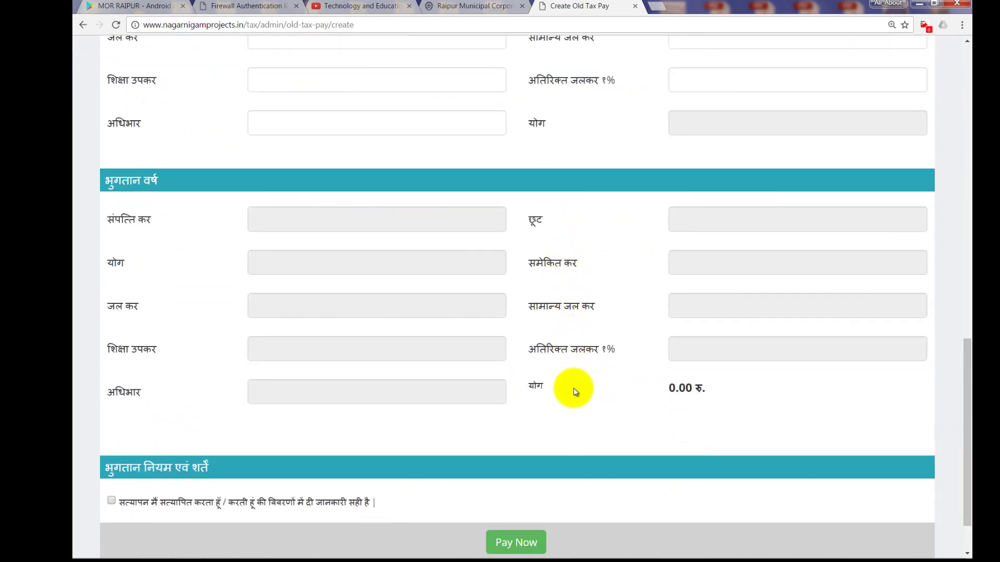
scroll(574, 388, "up", 7)
scroll(573, 388, "up", 9)
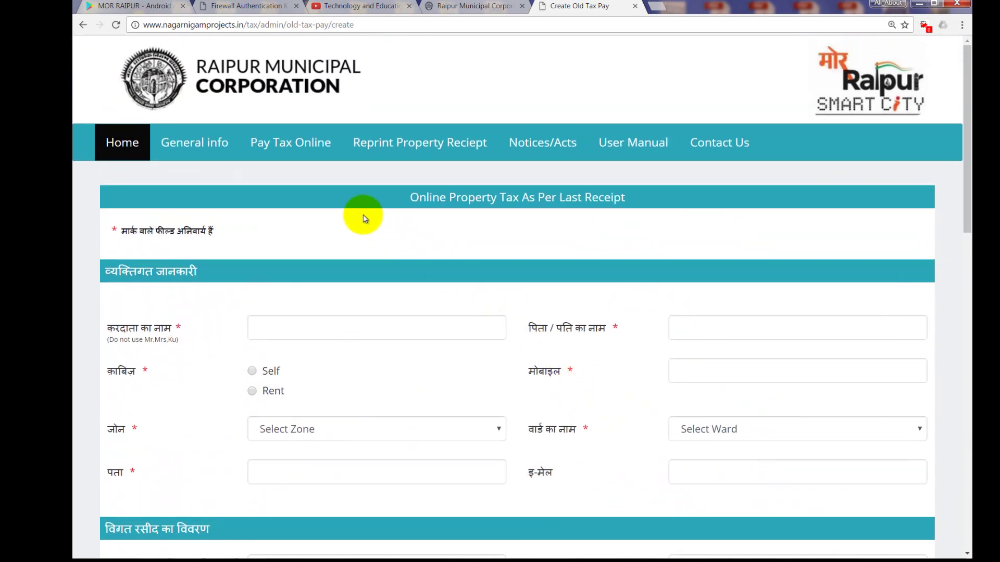
mouse_move(226, 150)
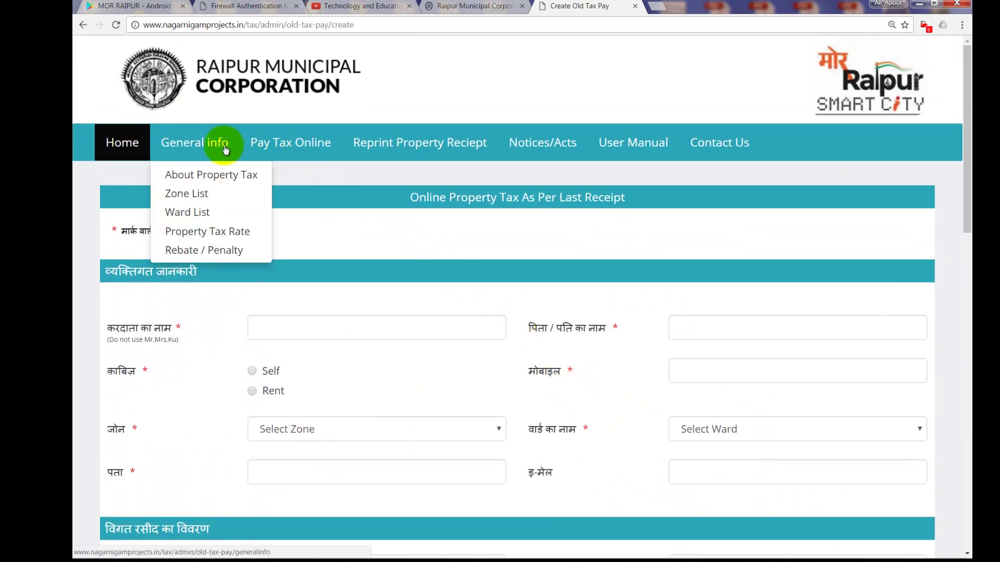
- Look up ward 57 in the Ward List to confirm it belongs to zone जोन-7
left_click(199, 214)
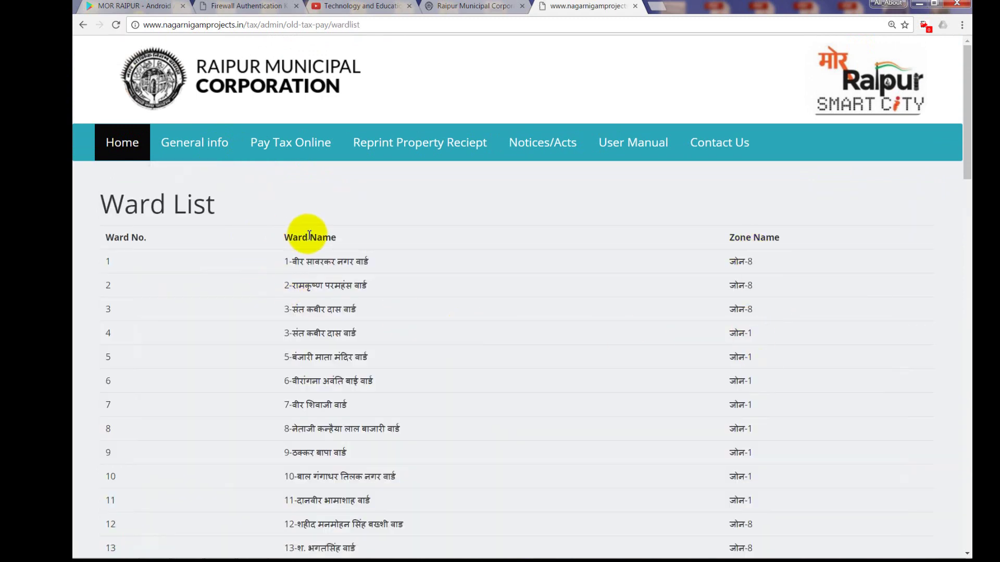
scroll(699, 299, "down", 1)
scroll(699, 299, "down", 20)
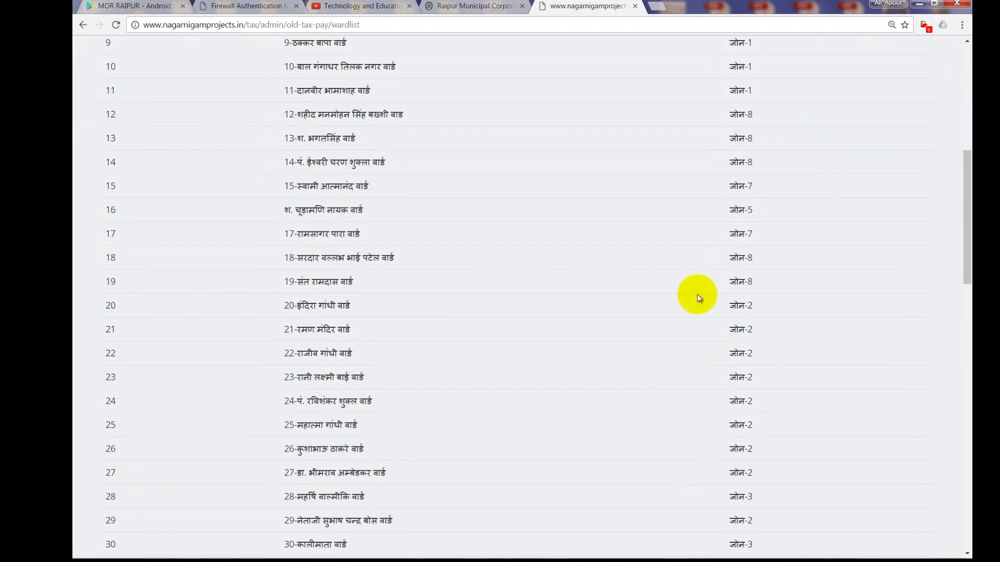
scroll(698, 299, "down", 2)
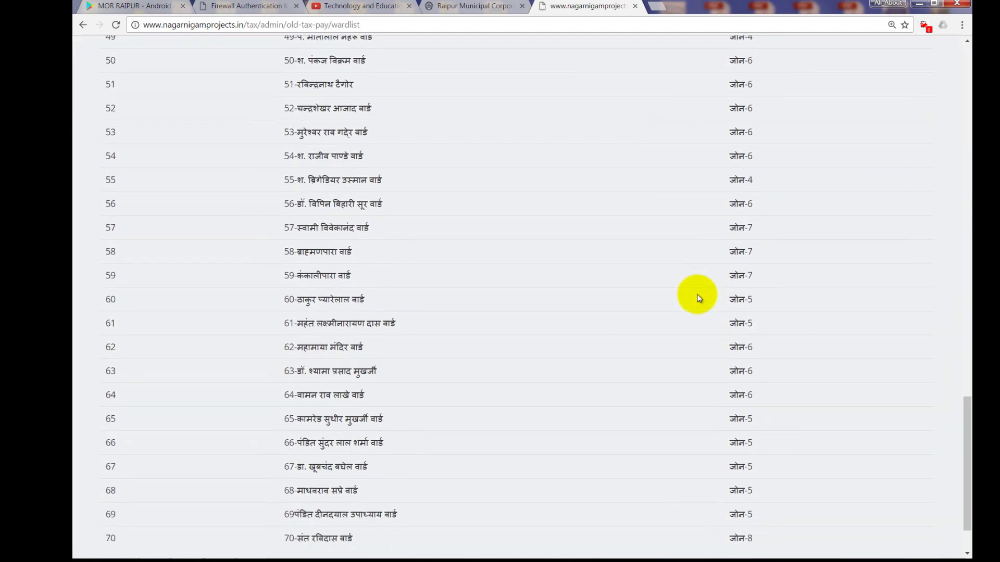
scroll(697, 296, "up", 6)
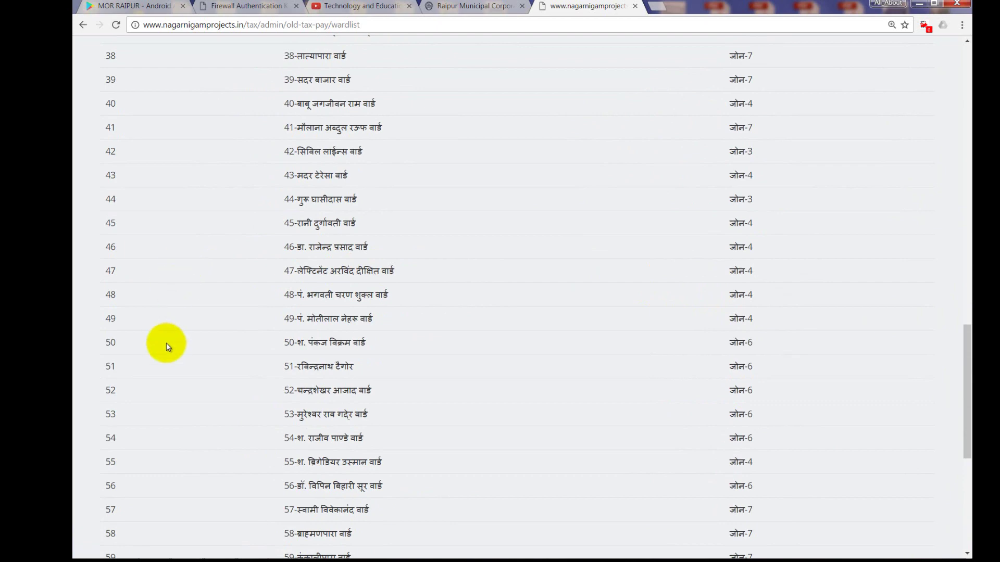
scroll(166, 343, "down", 2)
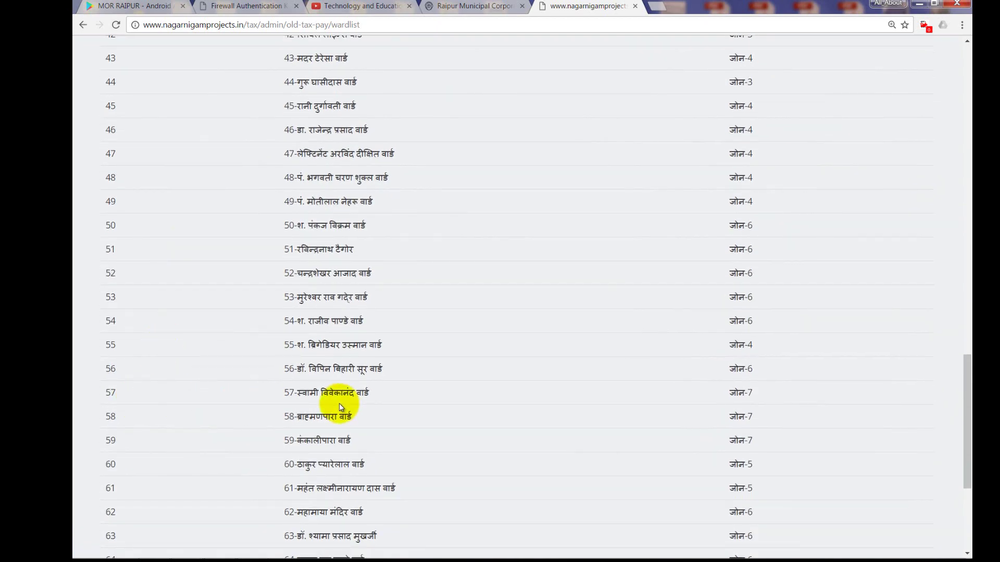
left_click_drag(728, 394, 778, 399)
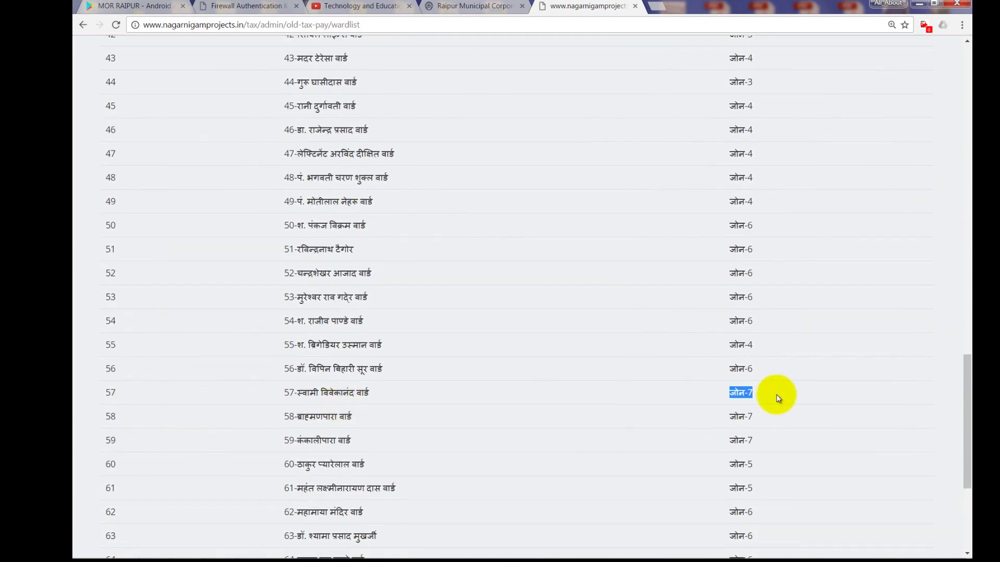
scroll(778, 399, "up", 20)
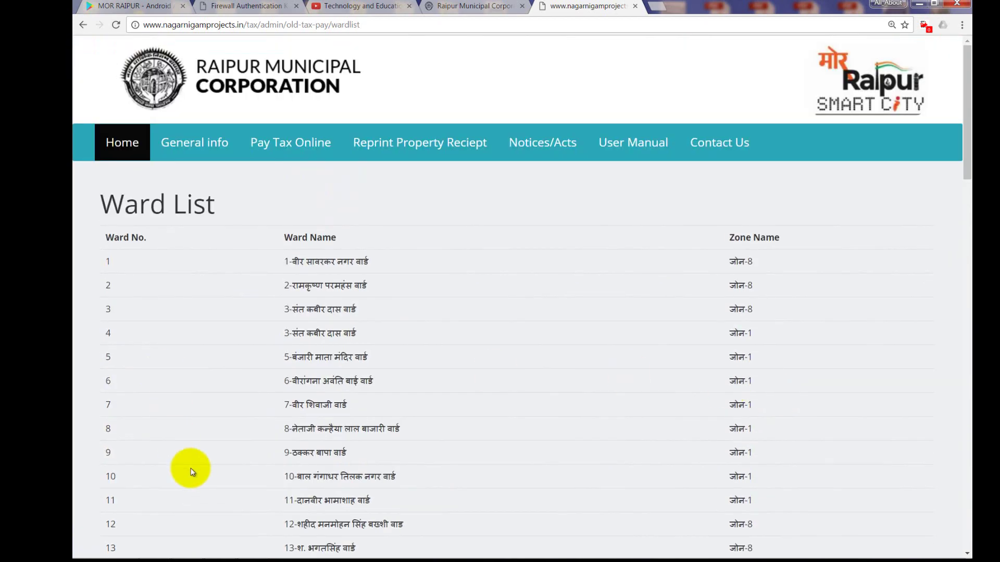
left_click(156, 549)
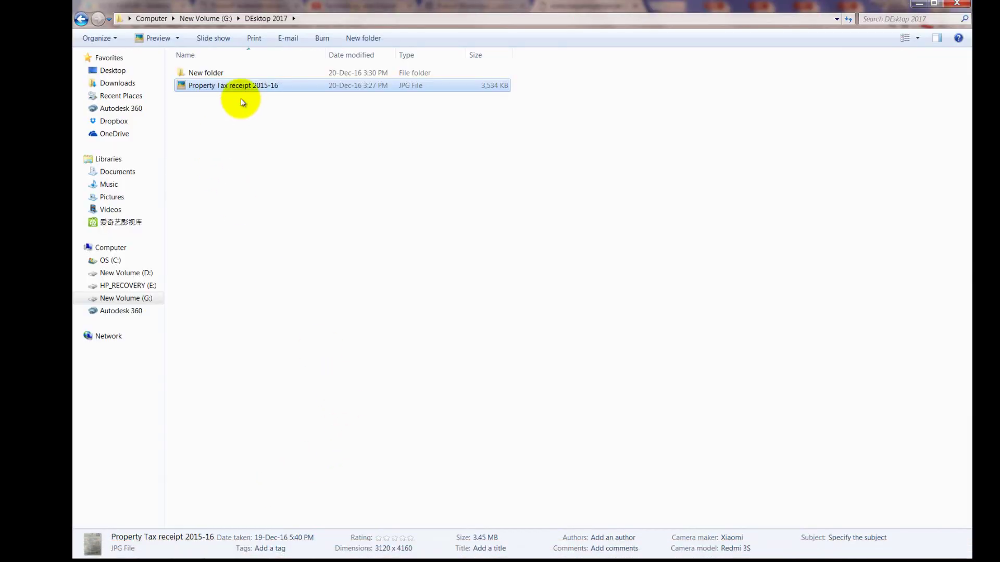
- View the Property Tax receipt 2015-16 image, then return to the tax portal
double_click(246, 86)
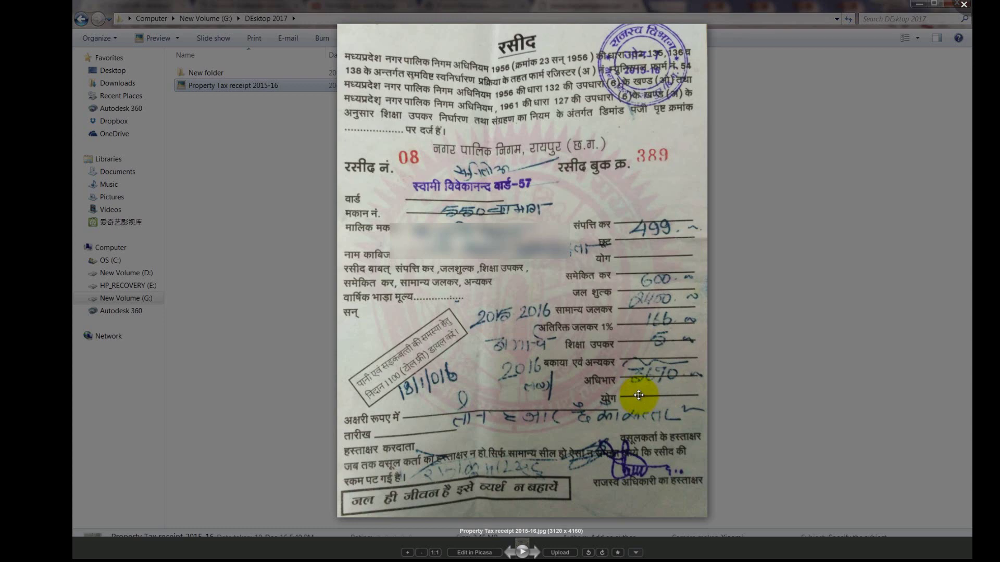
double_click(638, 395)
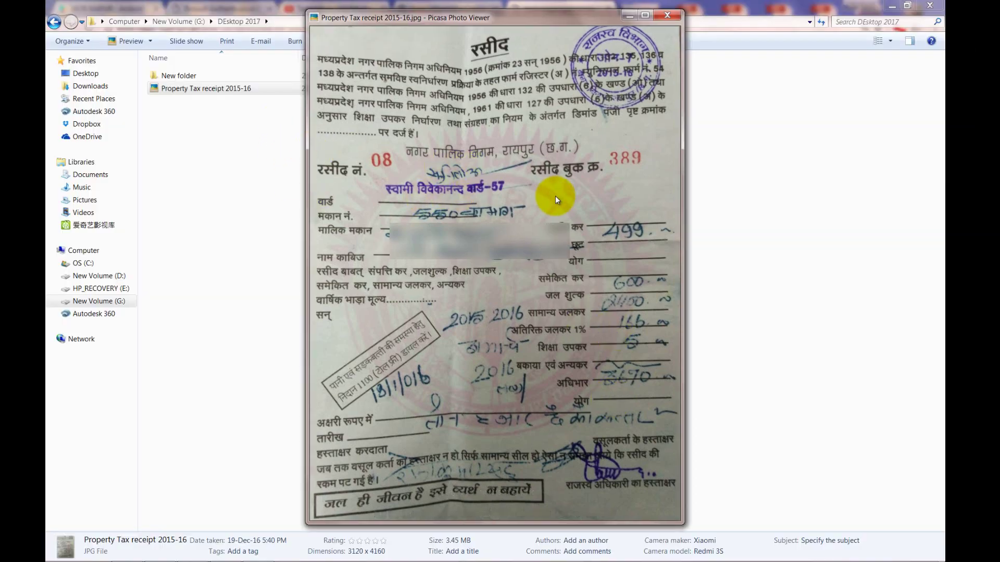
left_click(811, 337)
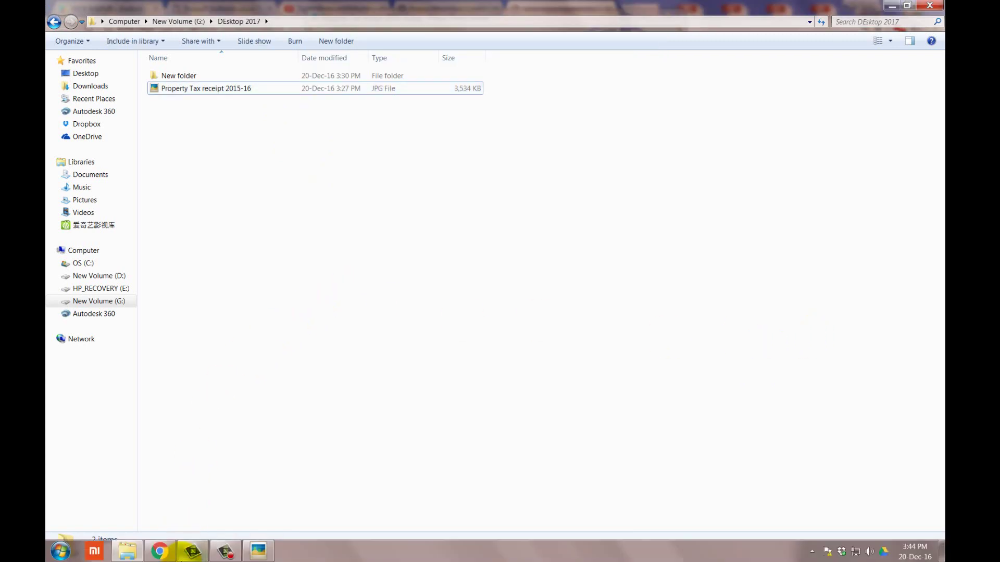
left_click(168, 552)
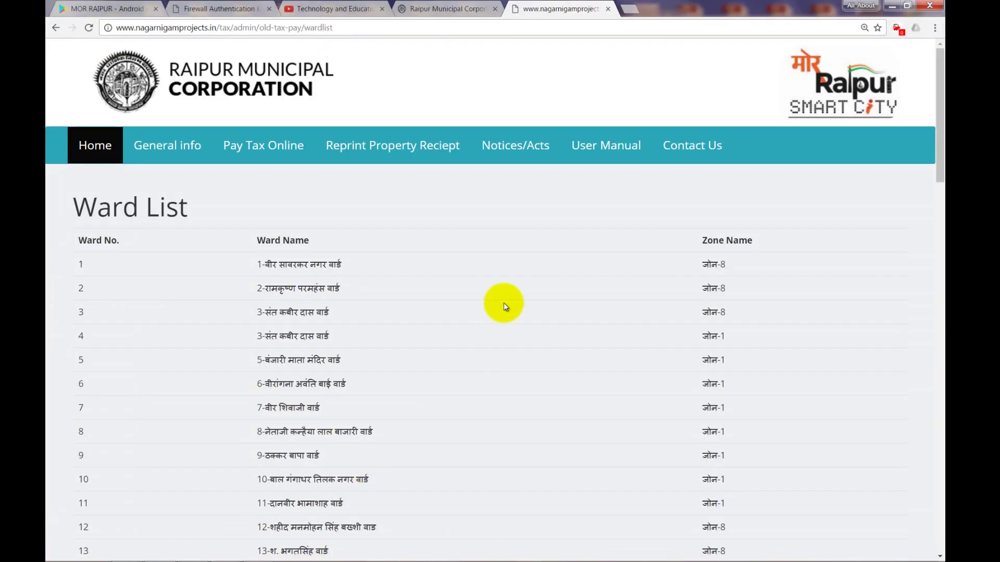
- Reopen the Pay Tax Online form, declining the new-construction notice
scroll(504, 306, "down", 2)
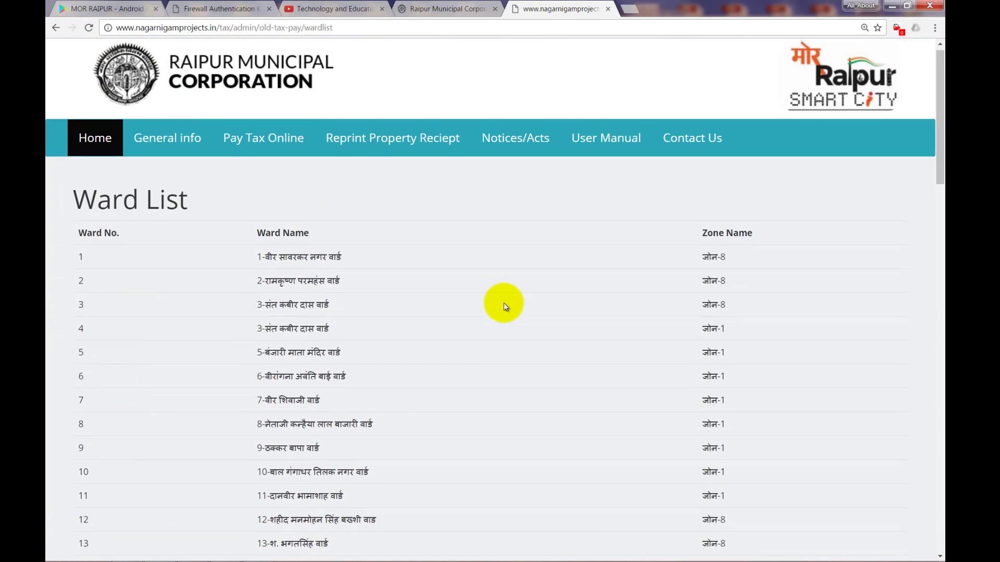
scroll(464, 310, "down", 3)
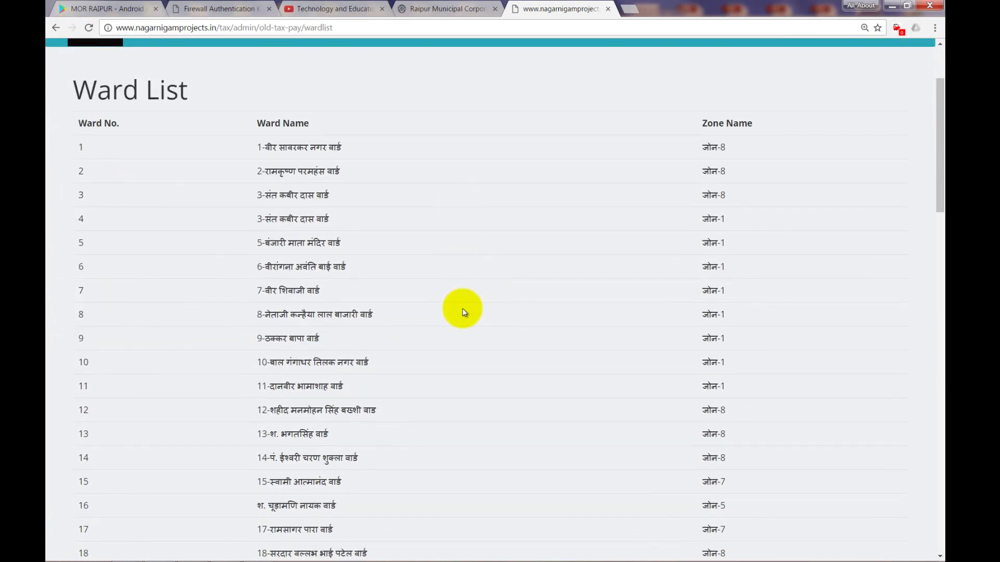
scroll(465, 312, "down", 2)
scroll(462, 312, "up", 7)
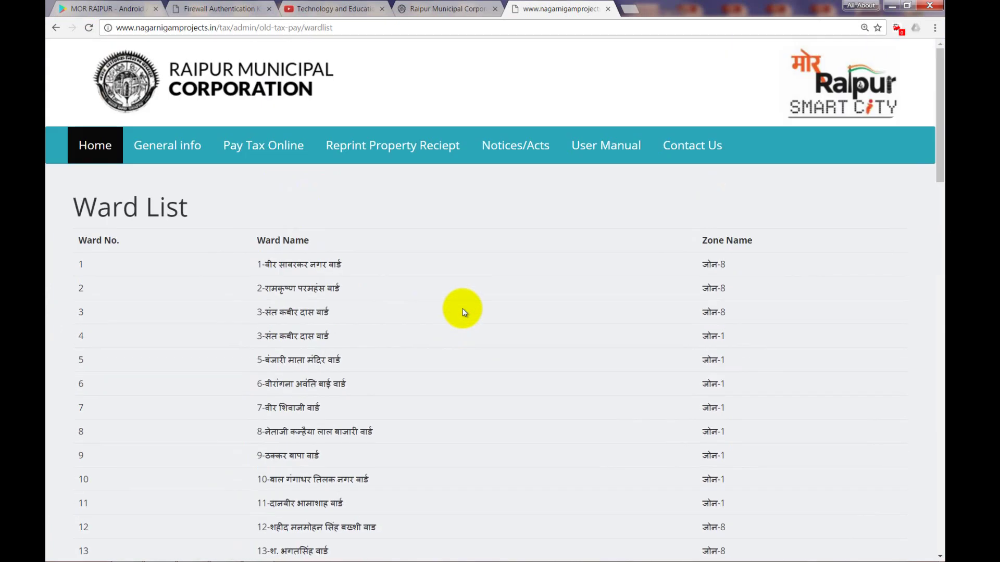
left_click(272, 156)
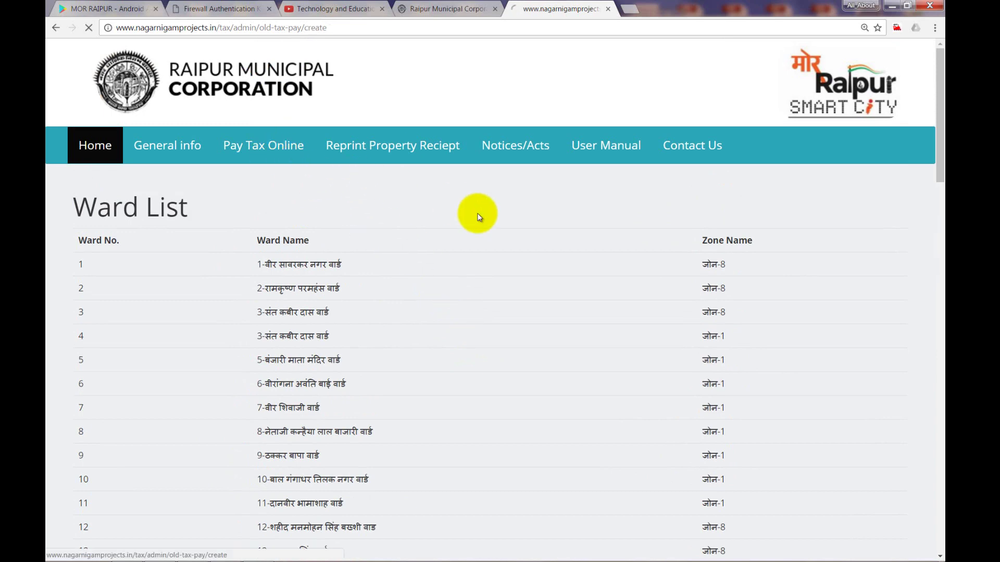
left_click(686, 191)
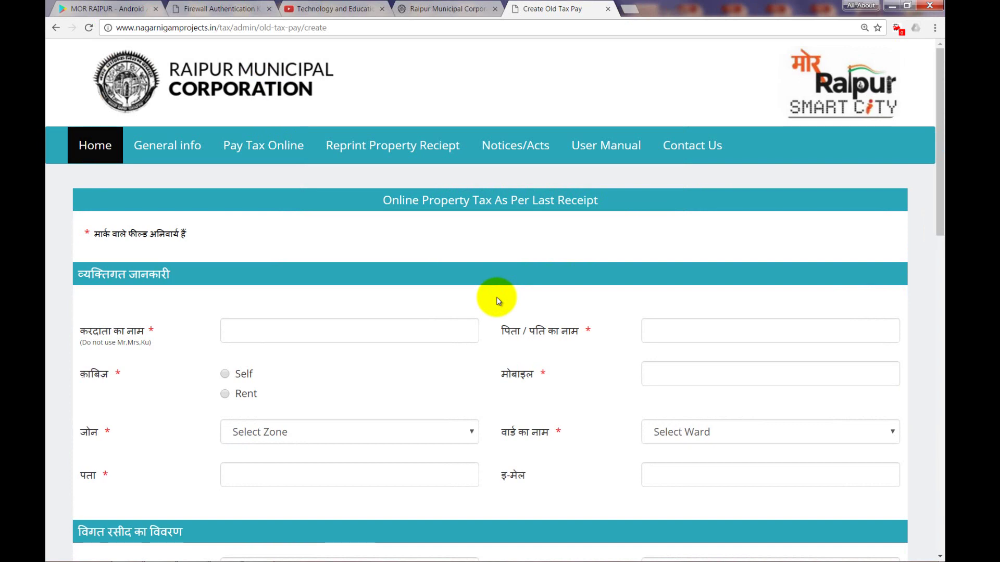
- Enter the taxpayer's name, father/husband name and mobile number, with occupancy set to Self
scroll(498, 301, "down", 2)
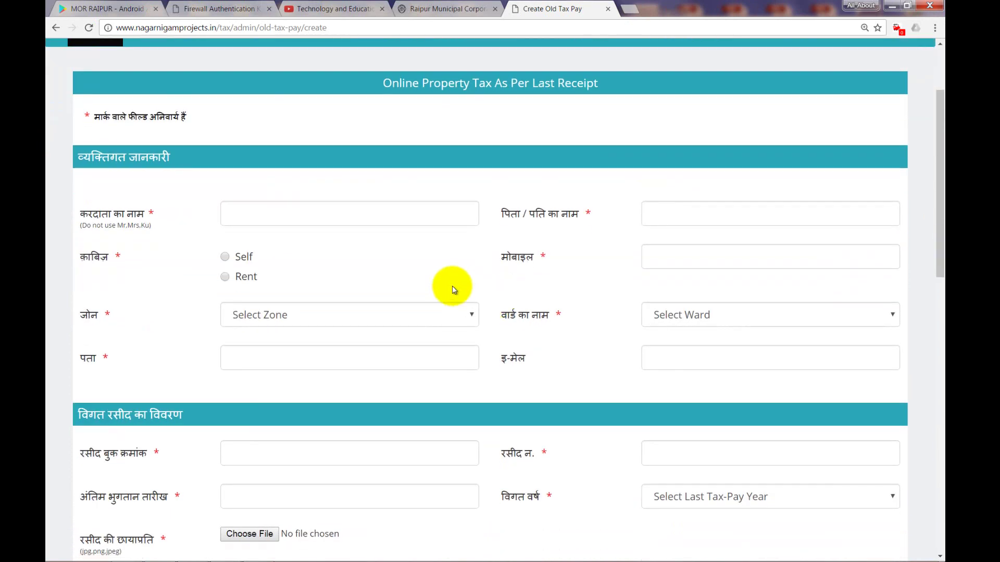
left_click(266, 217)
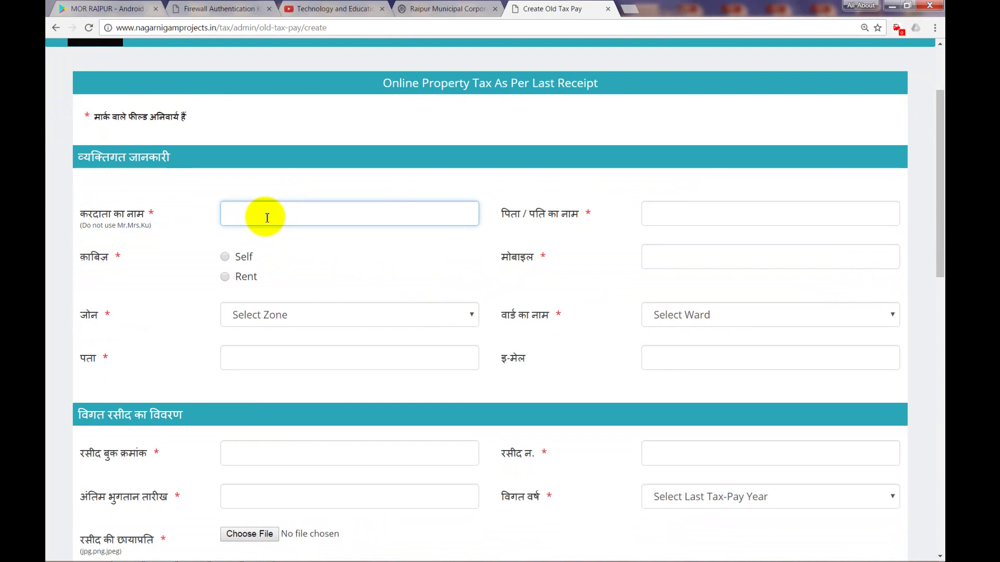
type("Ram")
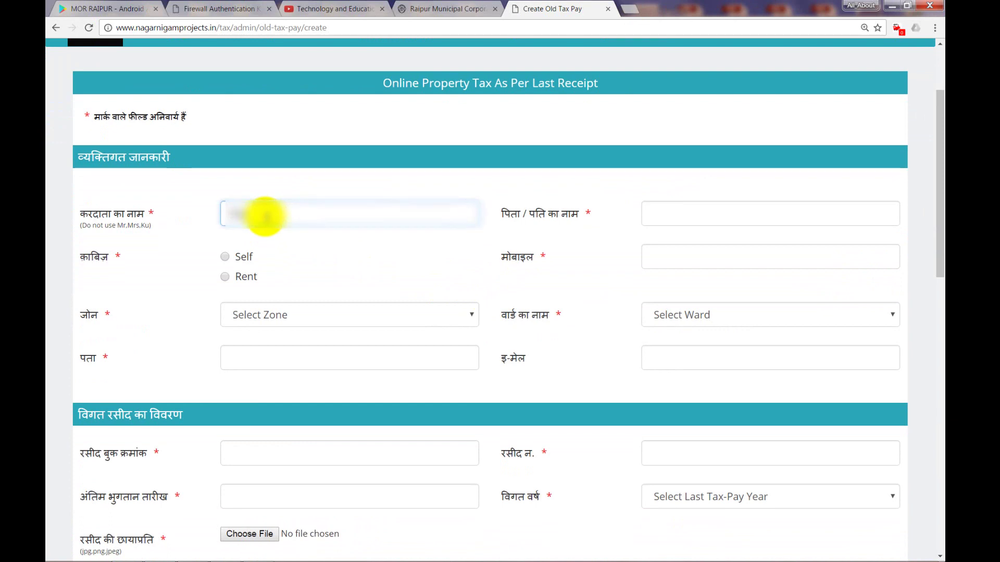
type("esh")
left_click(663, 221)
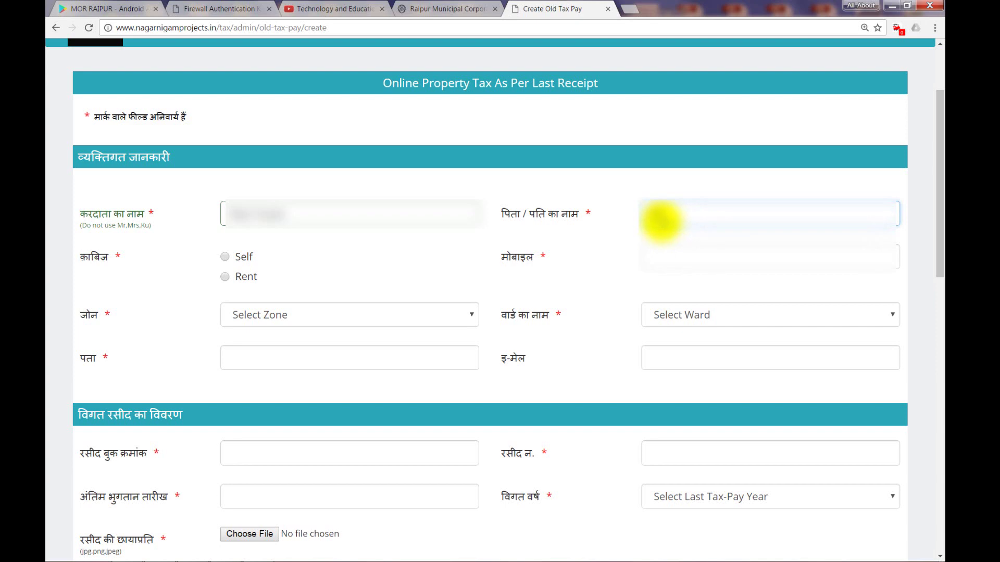
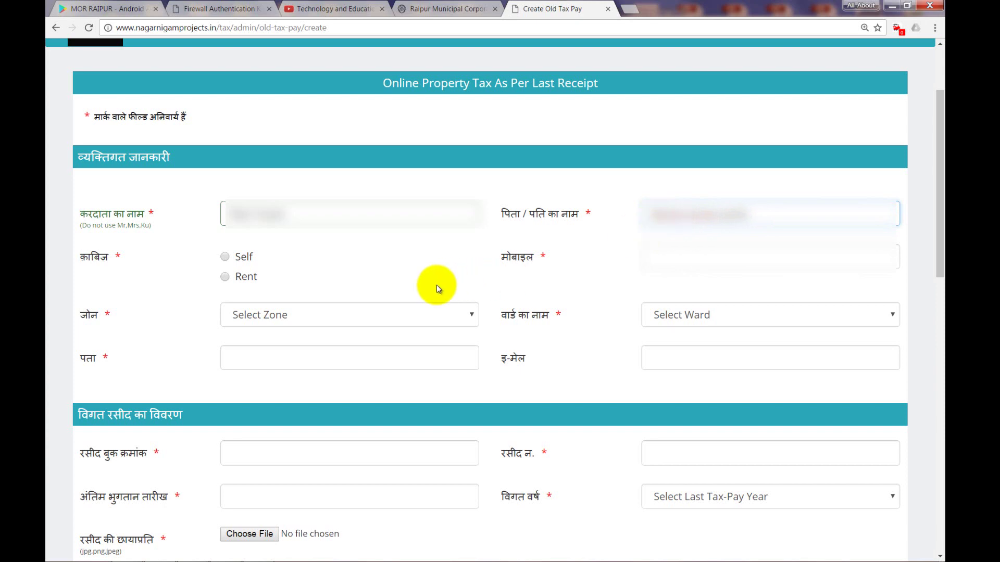
left_click(226, 257)
left_click(668, 262)
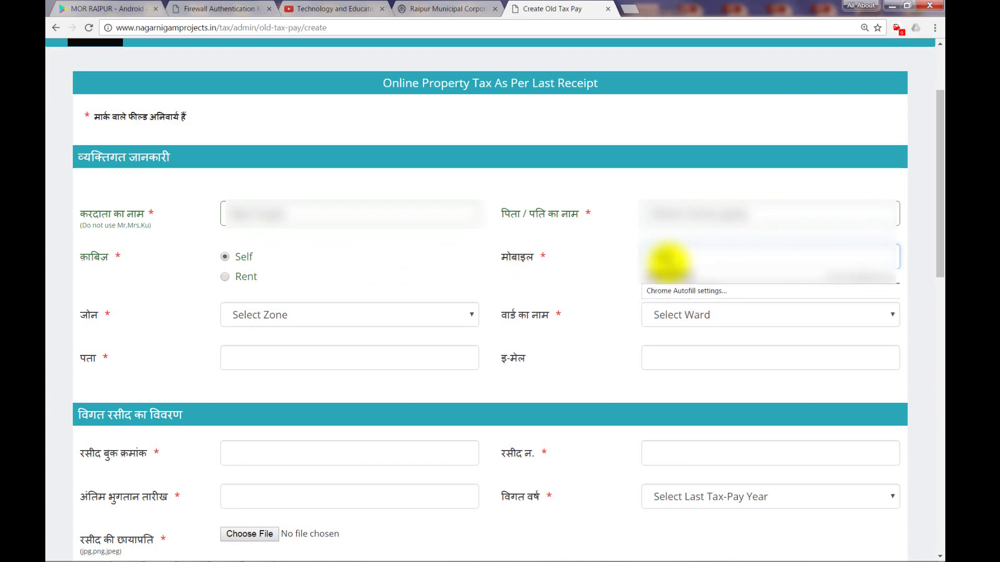
type("98")
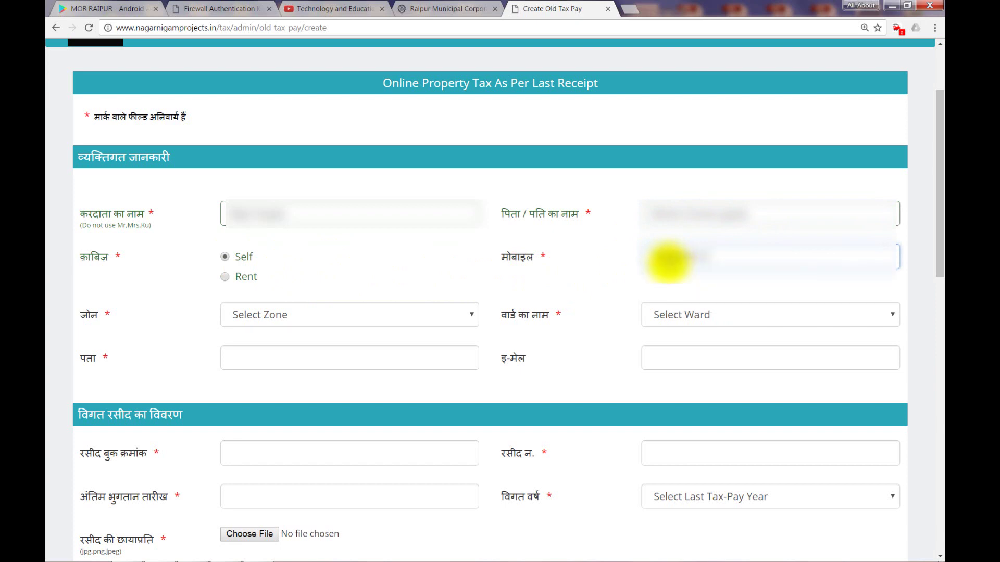
left_click(250, 317)
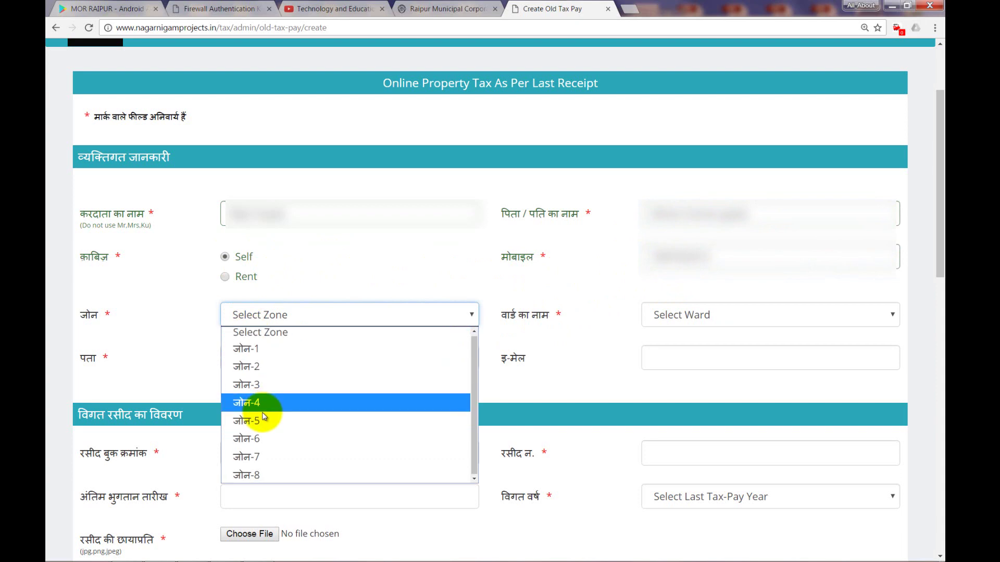
- Set the zone to जोन-7 and the ward to 57-स्वामी विवेकानंद वार्ड
left_click(243, 457)
left_click(680, 320)
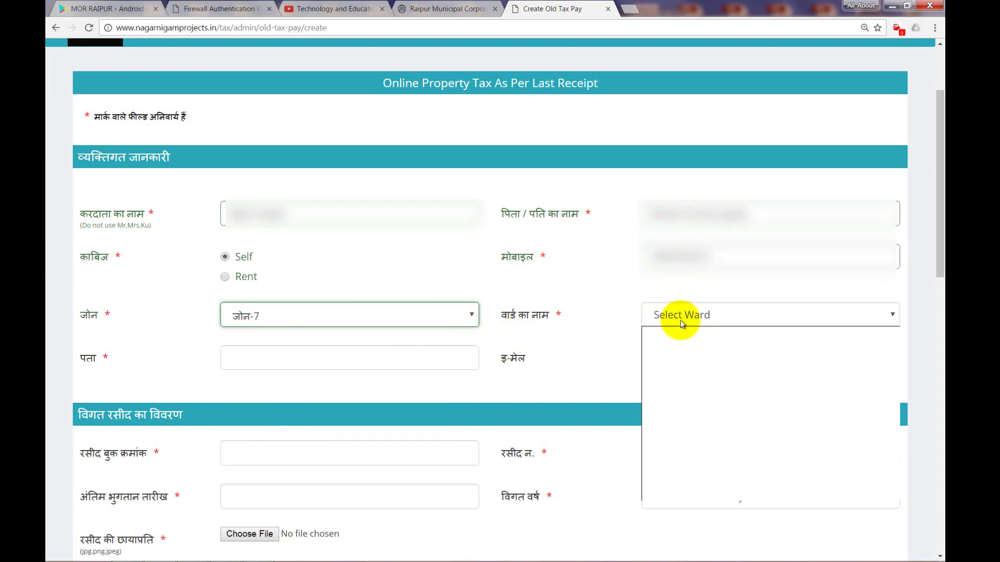
left_click(678, 460)
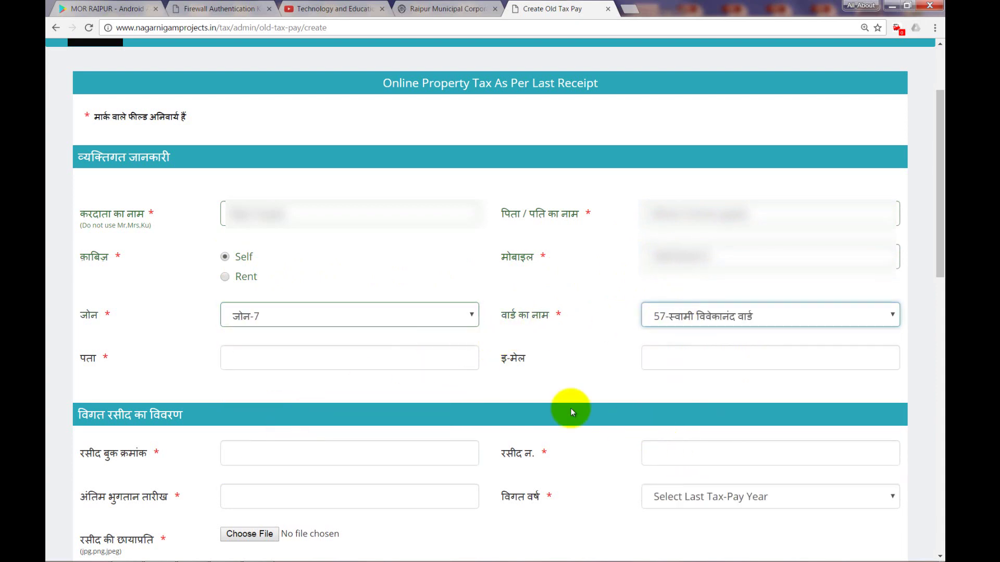
- Type the property's address into the पता field
left_click(290, 351)
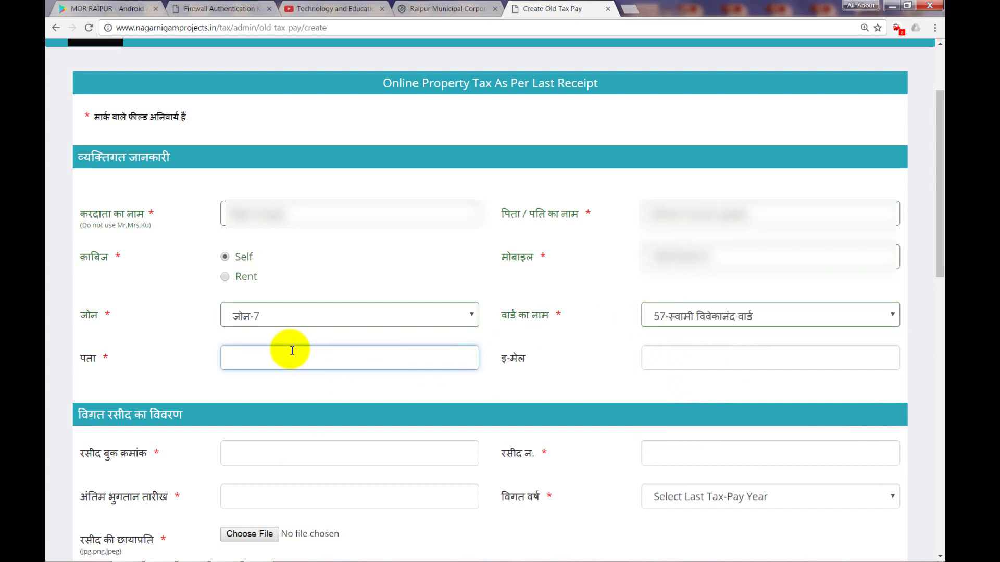
type("Kankalipara, Raipur")
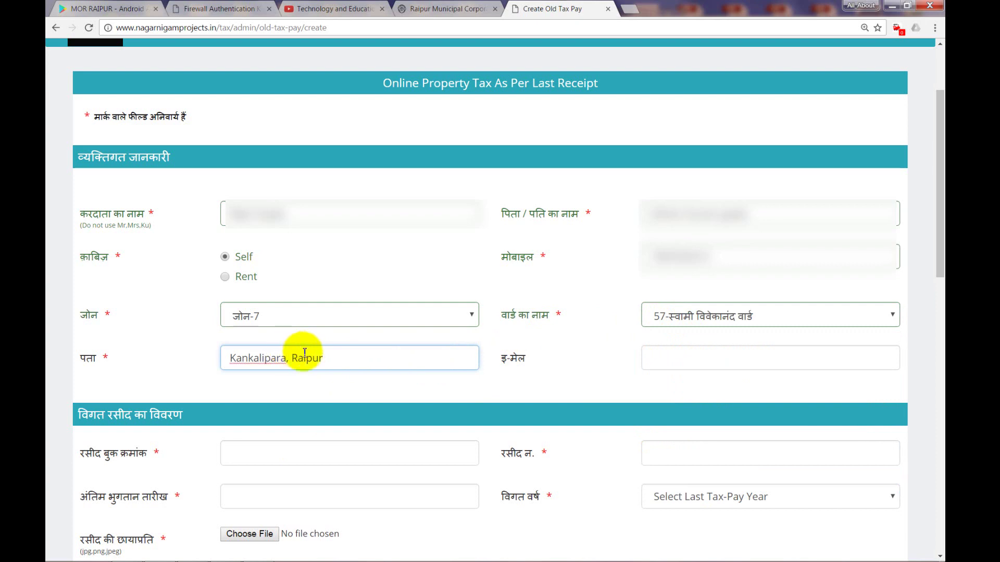
left_click(676, 359)
scroll(569, 354, "down", 2)
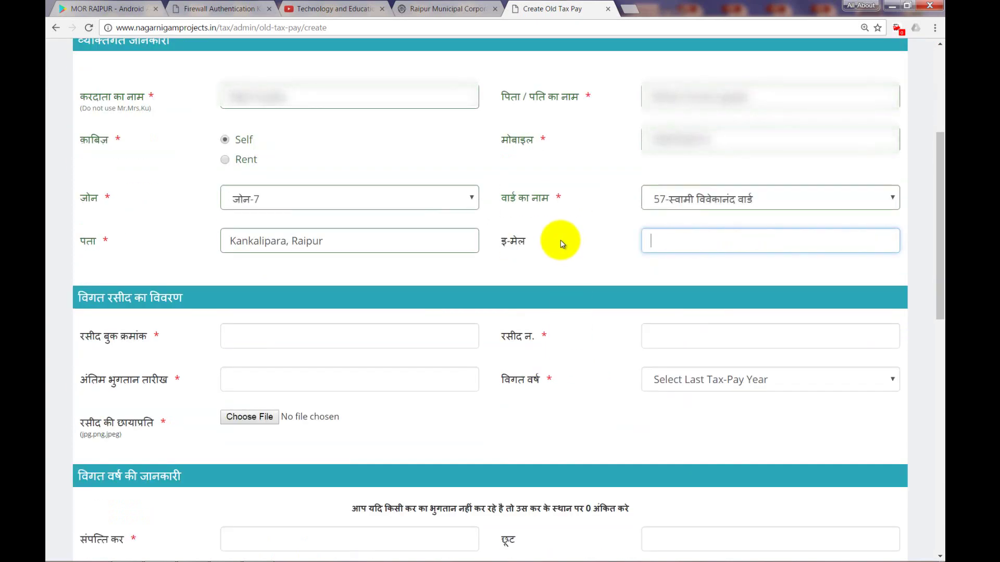
scroll(560, 239, "down", 2)
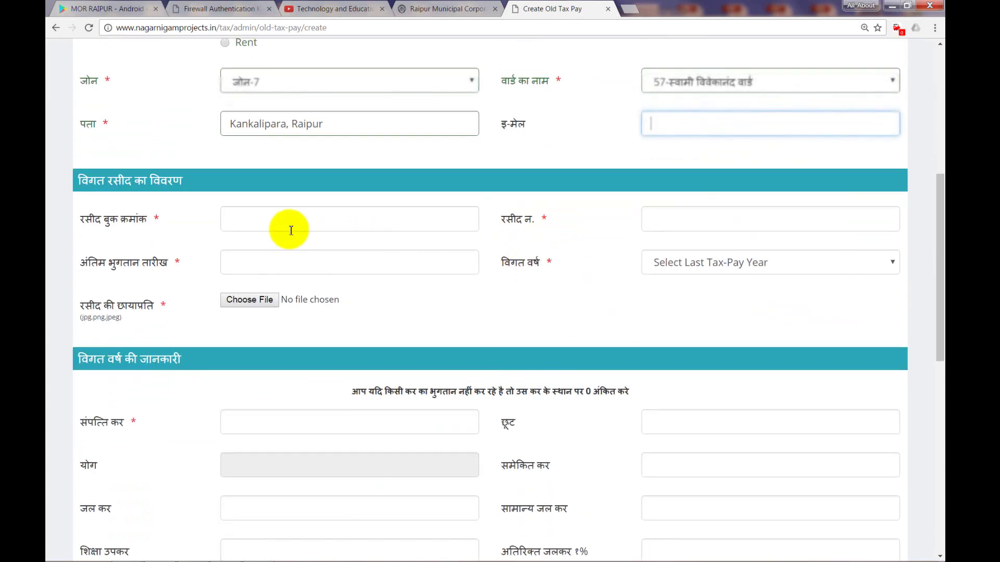
left_click(275, 226)
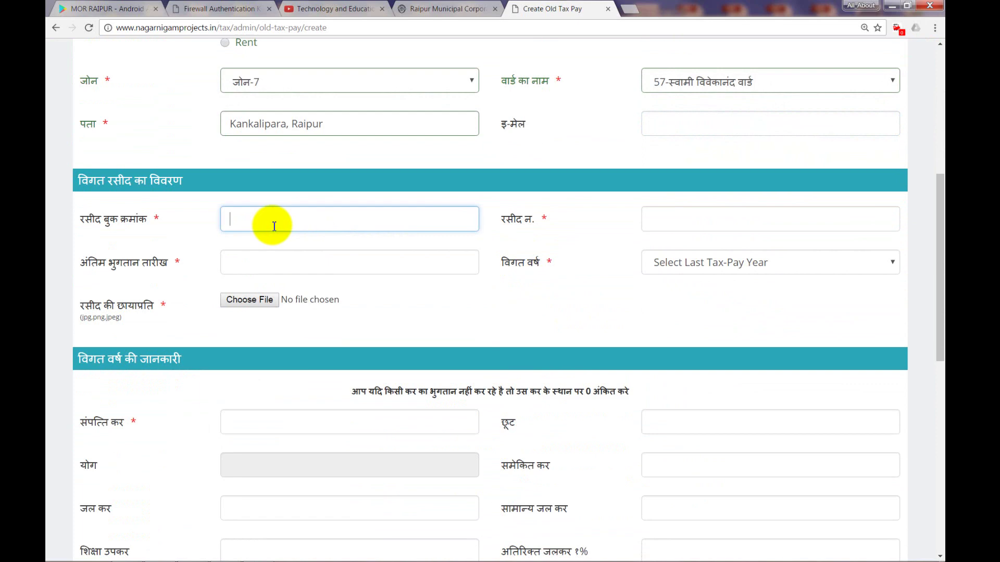
type("389")
left_click(659, 214)
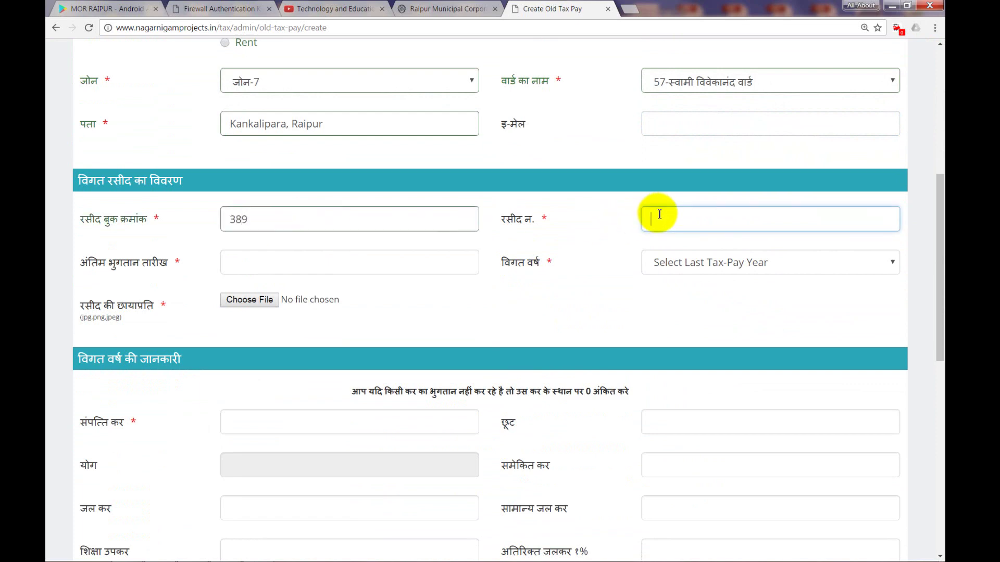
type("08")
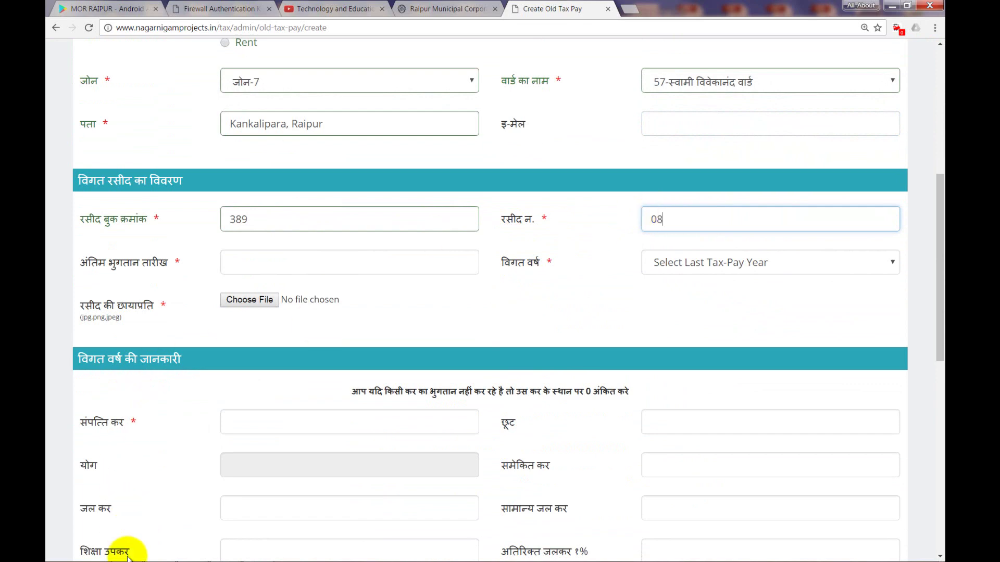
mouse_move(128, 554)
left_click(258, 552)
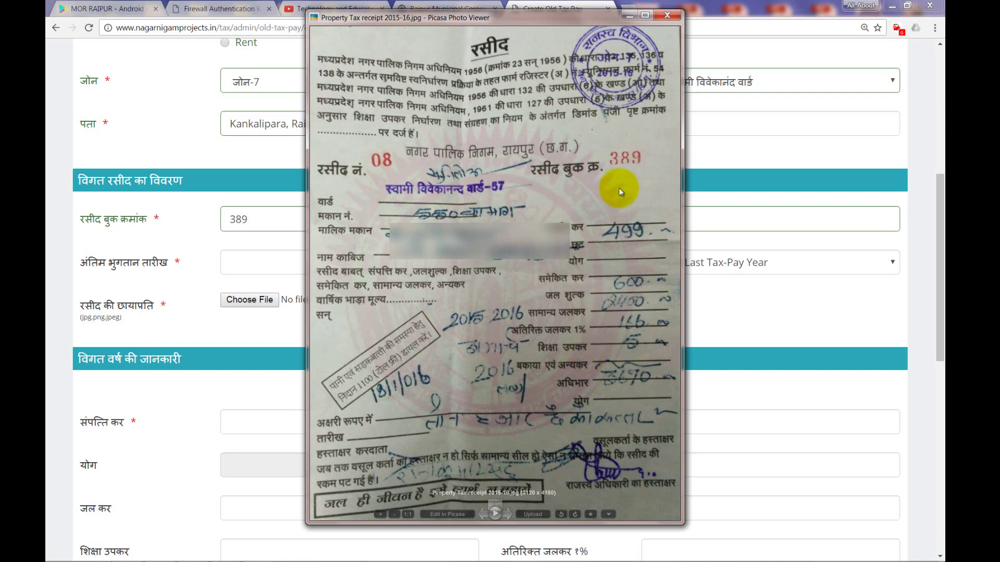
left_click(630, 15)
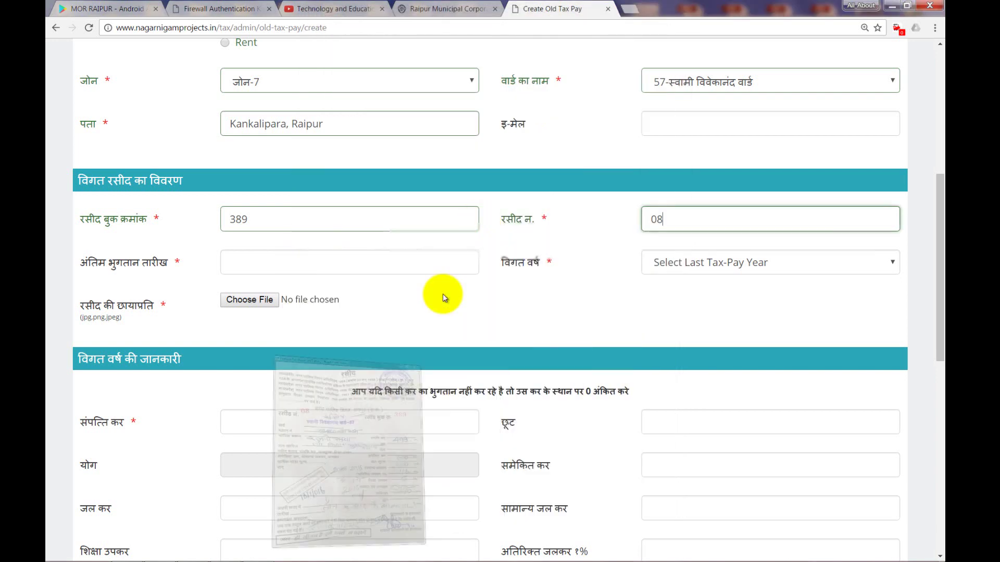
- Set the last payment date to 31-03-2016 in the calendar
left_click(266, 270)
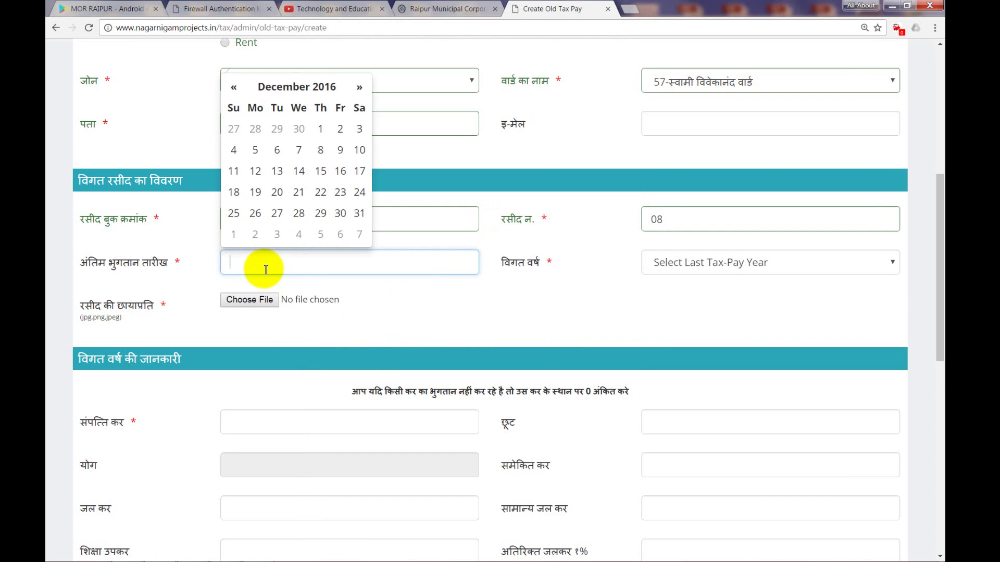
left_click(234, 87)
left_click(234, 87)
left_click(234, 87)
left_click(234, 87)
left_click(234, 87)
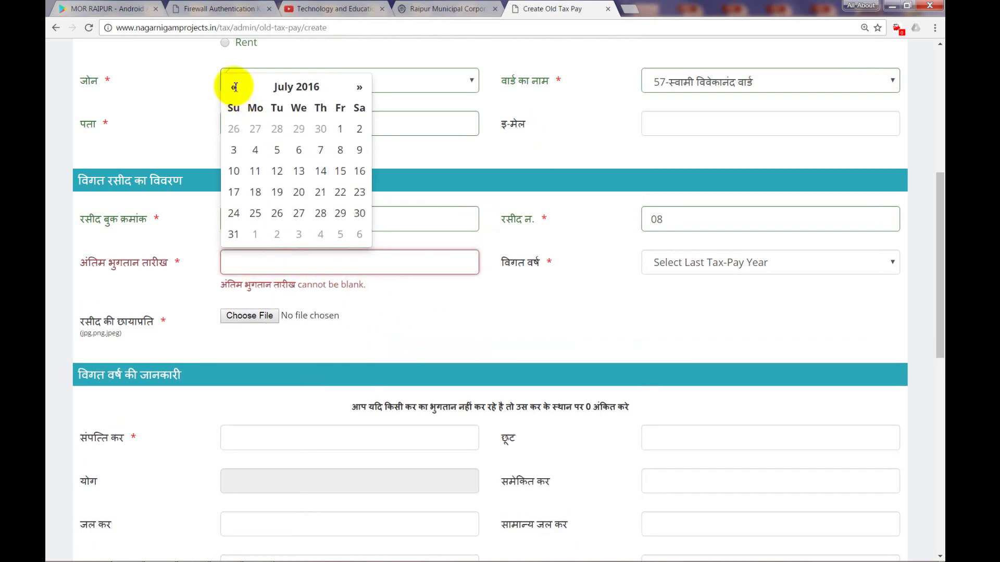
left_click(233, 87)
left_click(233, 87)
left_click(234, 87)
left_click(234, 87)
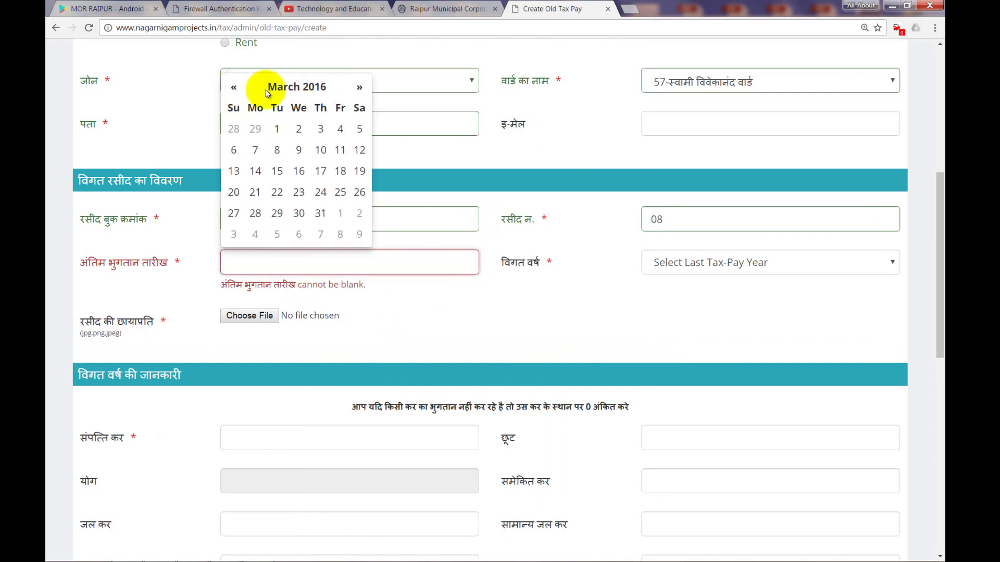
left_click(320, 214)
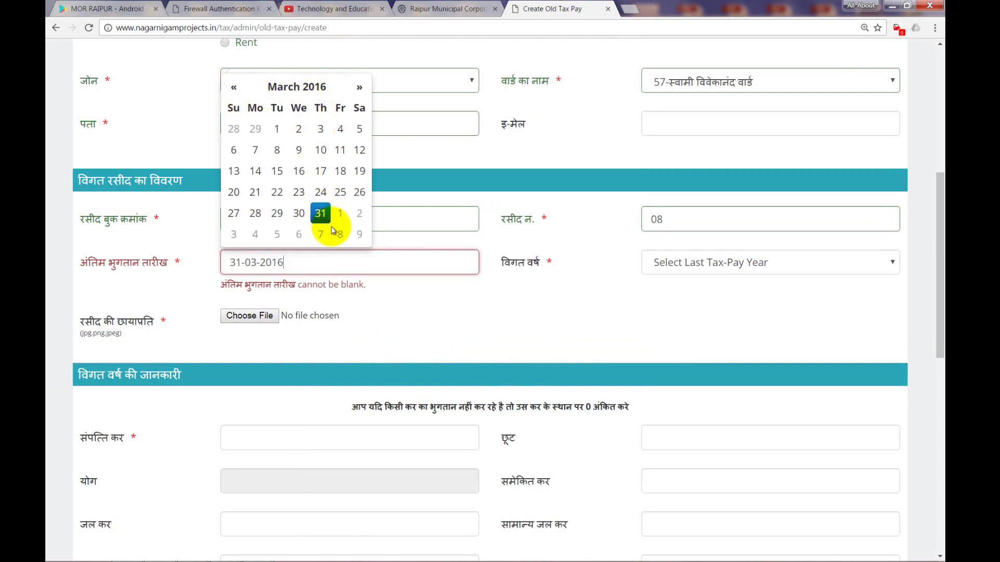
- Choose 15-16 as the last tax-pay year and attach the Property Tax receipt 2015-16 image
left_click(681, 268)
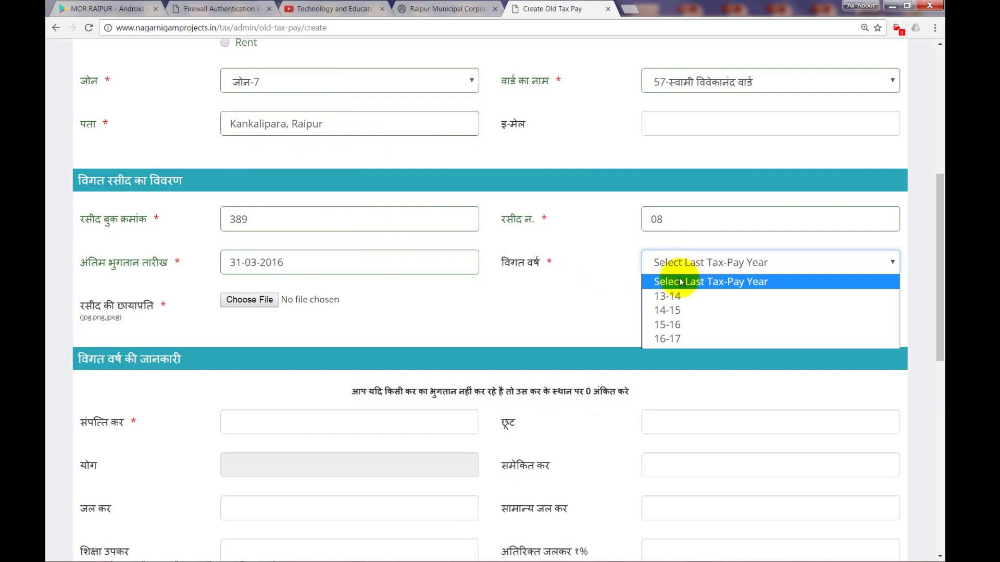
left_click(668, 325)
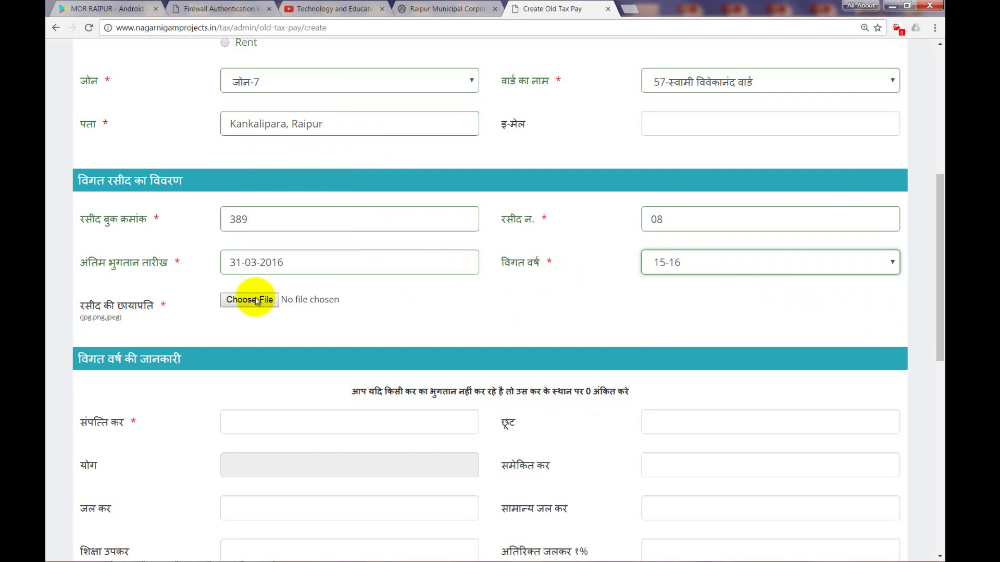
left_click(319, 302)
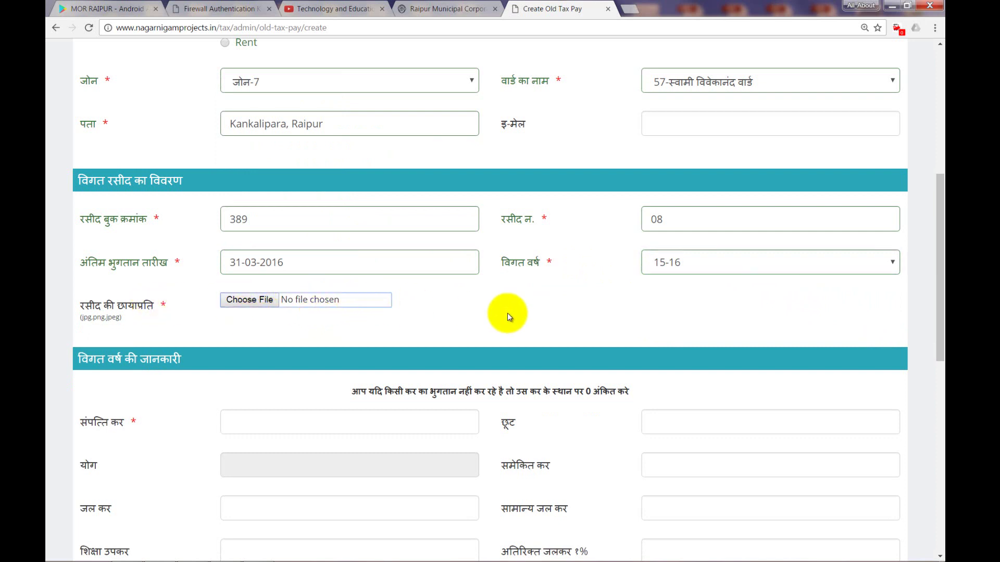
left_click(248, 302)
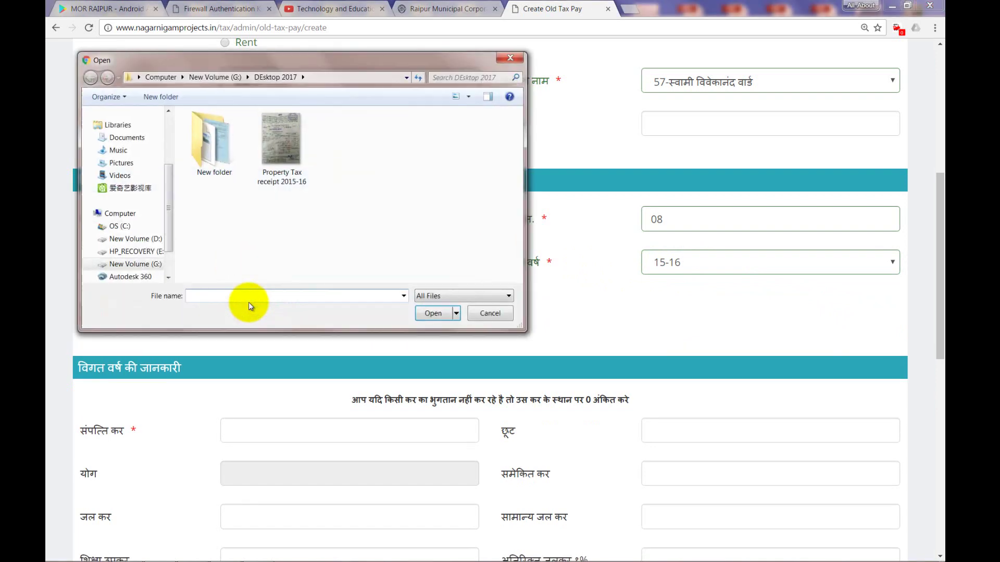
double_click(280, 148)
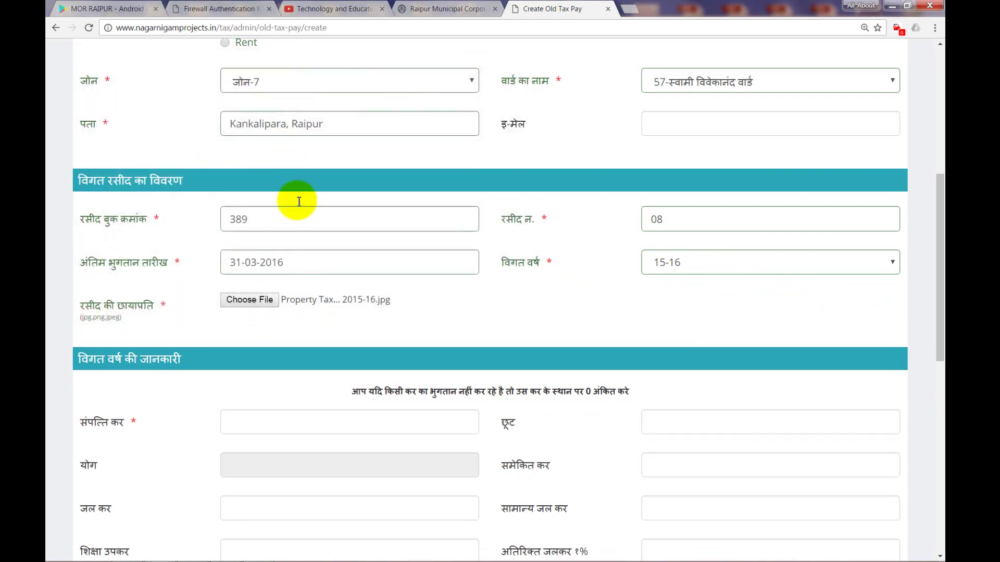
- Enter 499 as the previous-year संपत्ति कर, reading the amount from the receipt
scroll(341, 311, "down", 3)
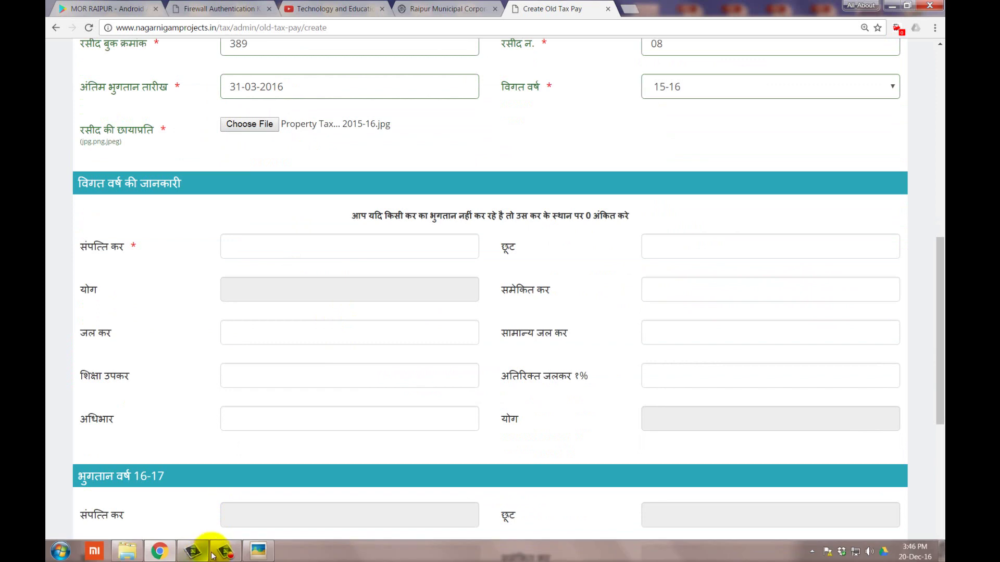
left_click(253, 555)
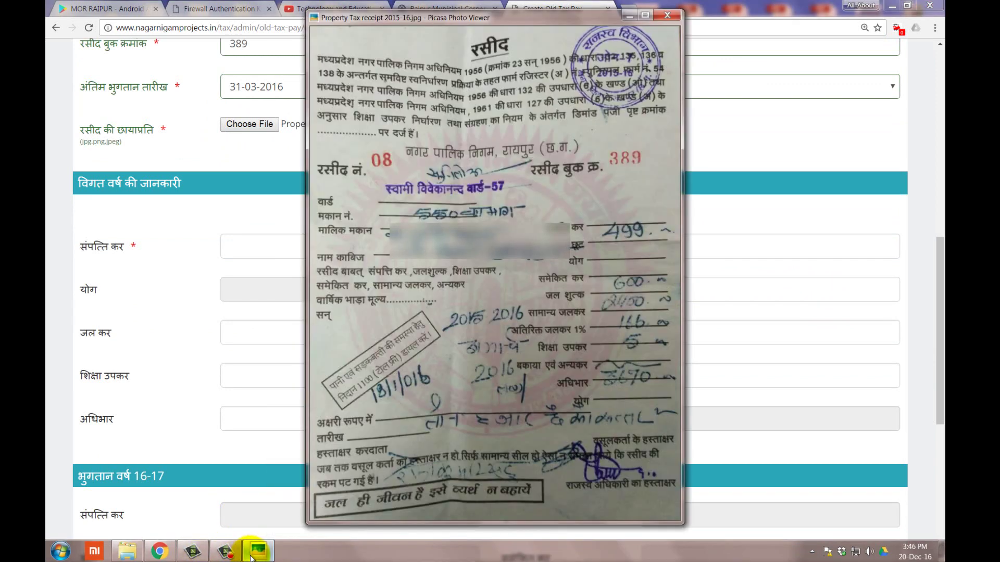
left_click(252, 555)
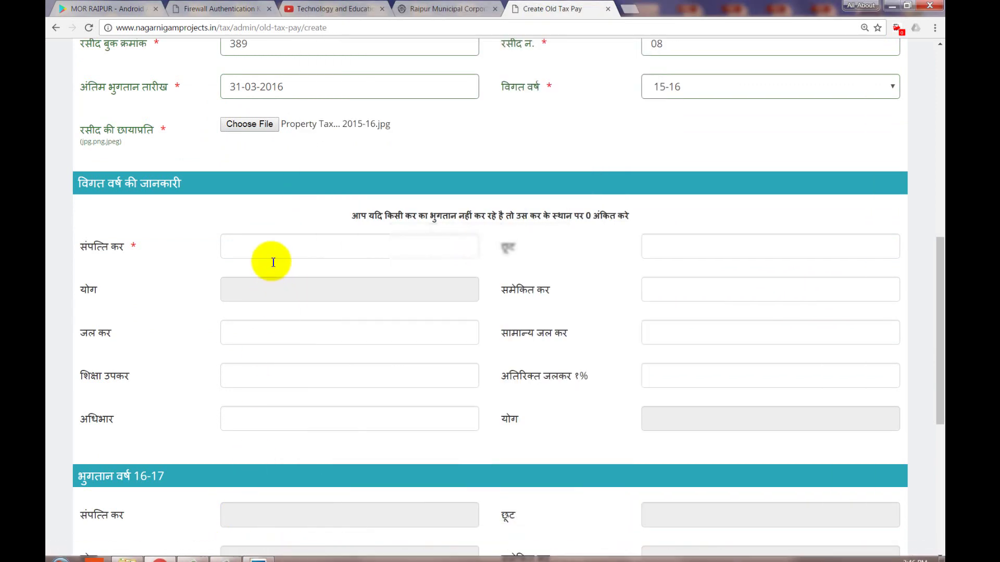
left_click(272, 253)
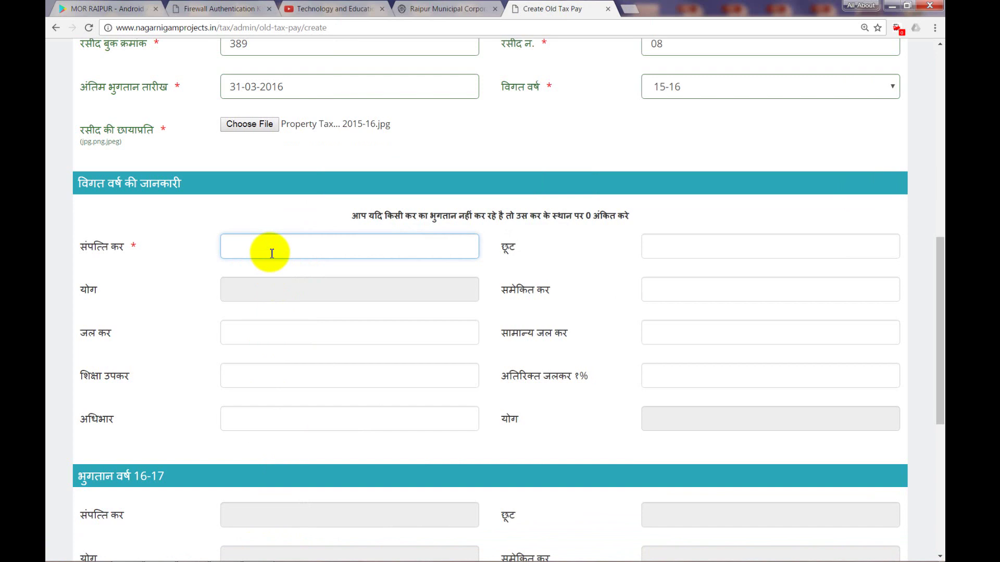
left_click(259, 552)
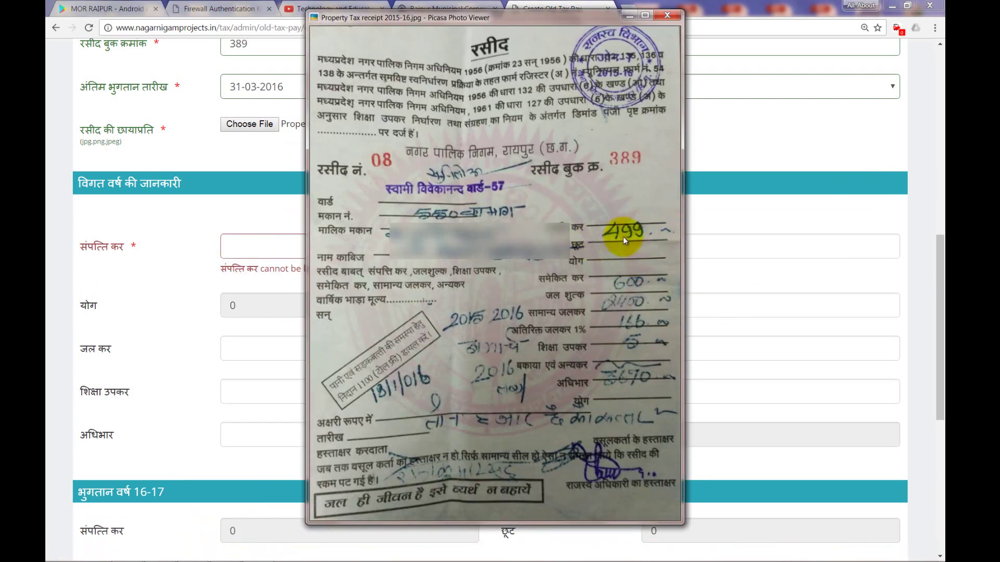
left_click(242, 248)
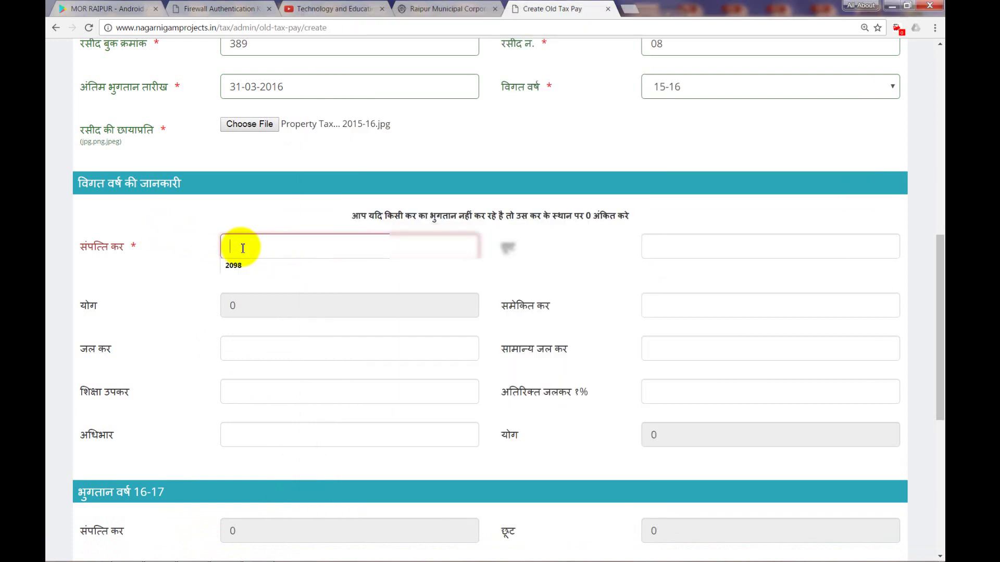
type("499")
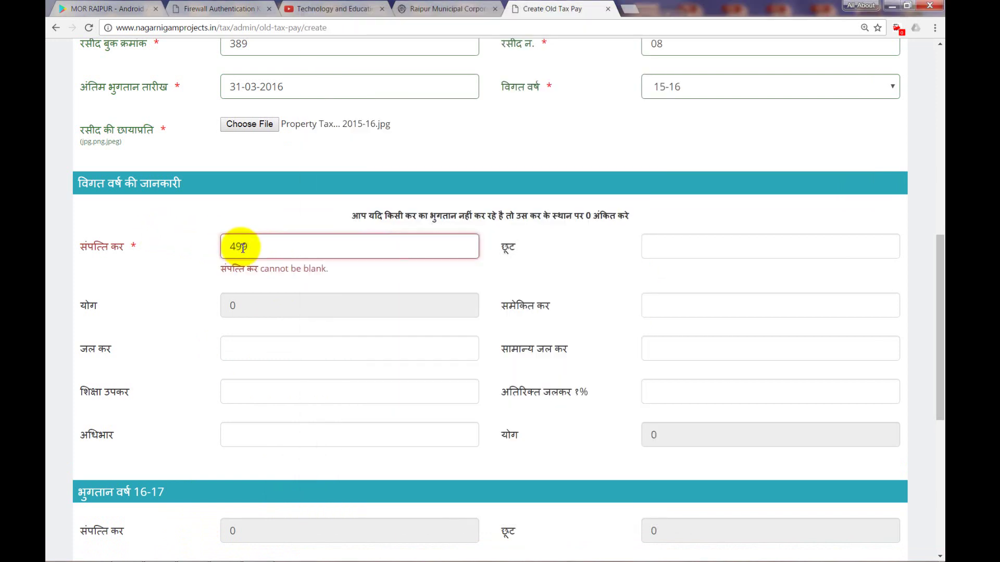
key("Tab")
key("Tab")
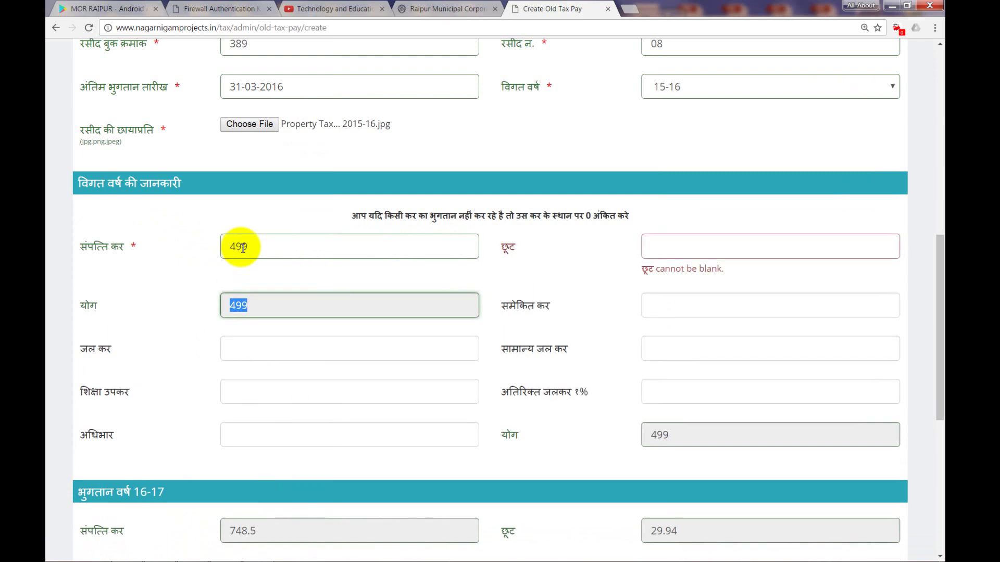
key("Tab")
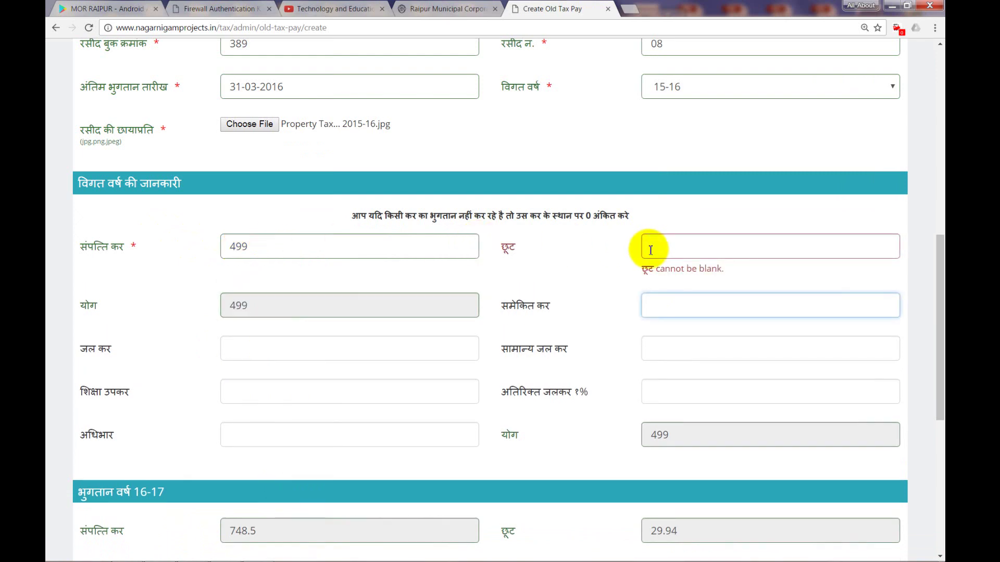
- Enter 0 as the छूट concession amount
left_click(649, 248)
type("0")
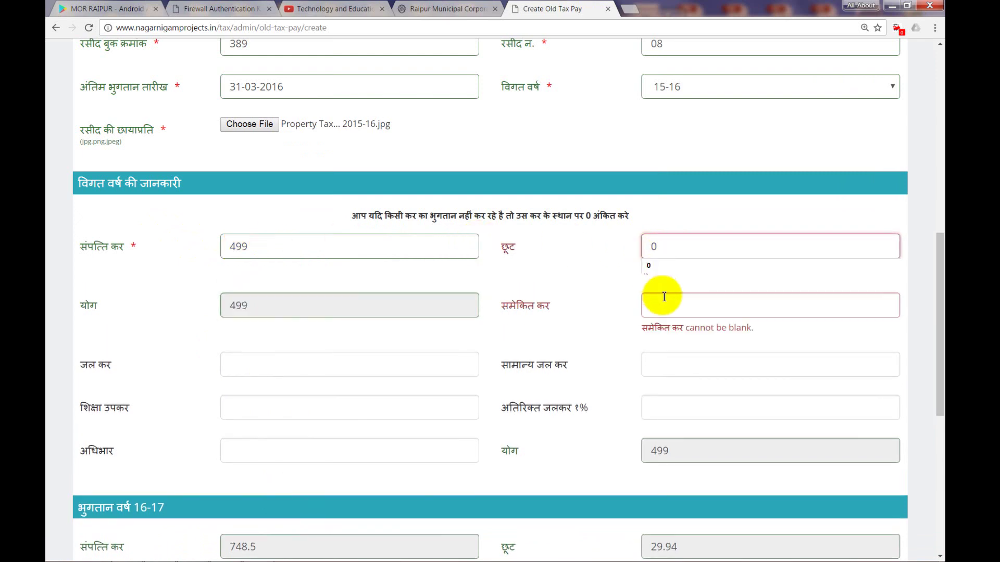
left_click(663, 314)
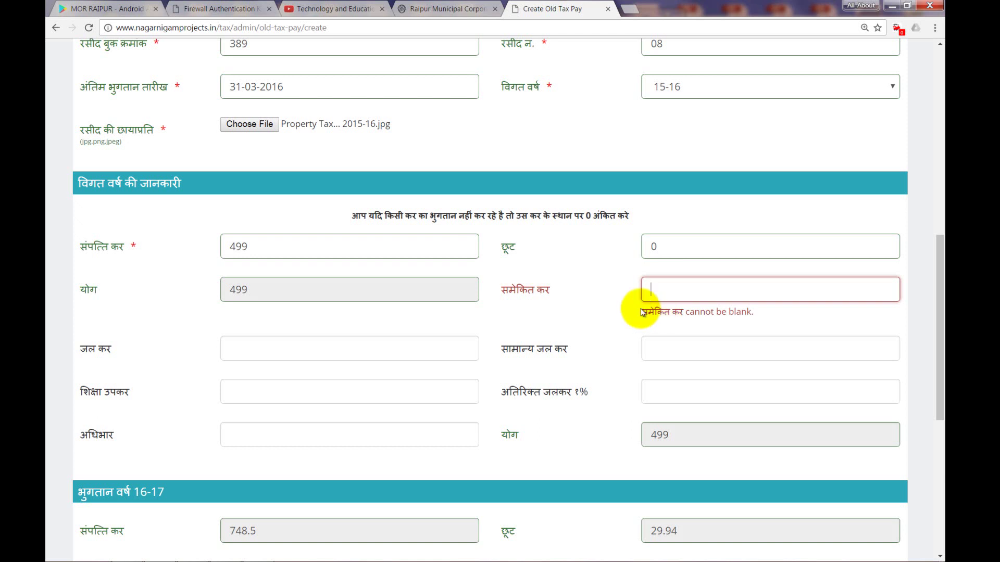
left_click_drag(494, 289, 564, 293)
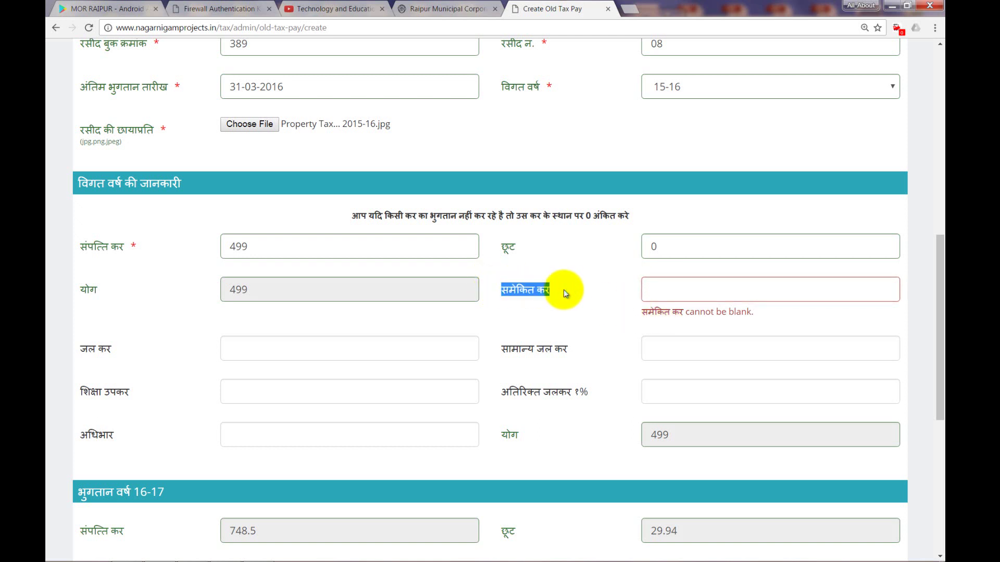
left_click(563, 290)
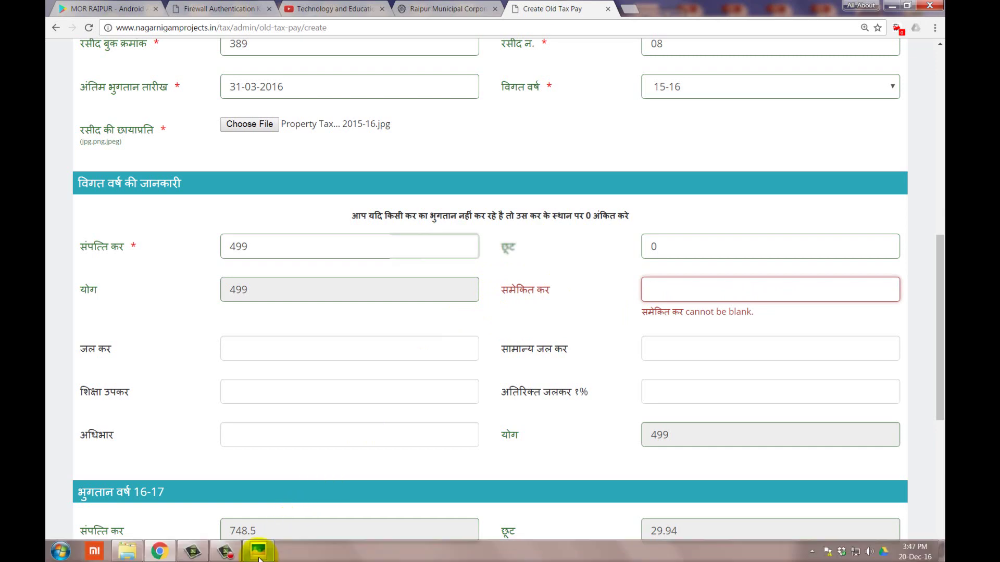
- Enter समेकित कर 600 and 0 for both सामान्य जल कर and अतिरिक्त जलकर १%
left_click(258, 551)
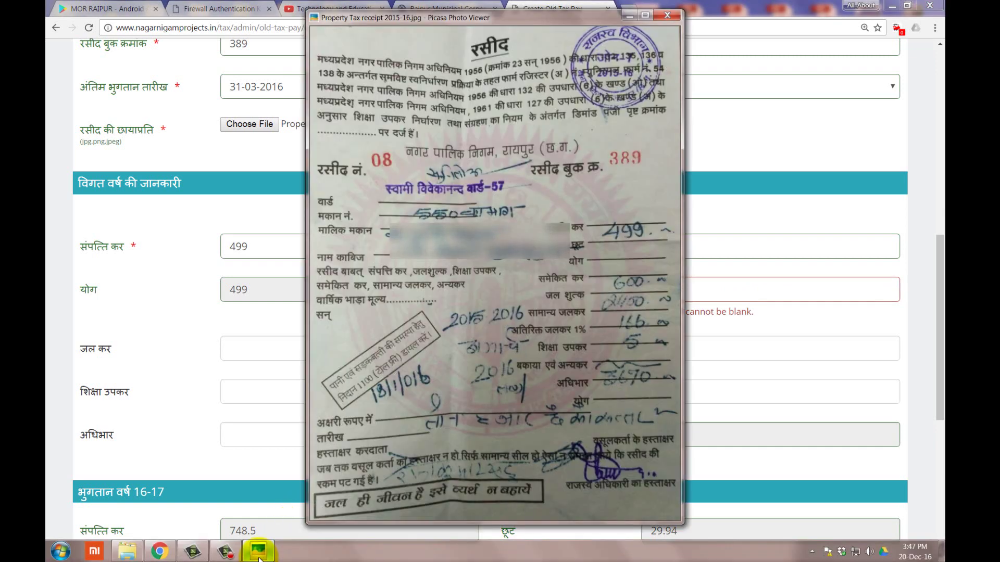
left_click(259, 555)
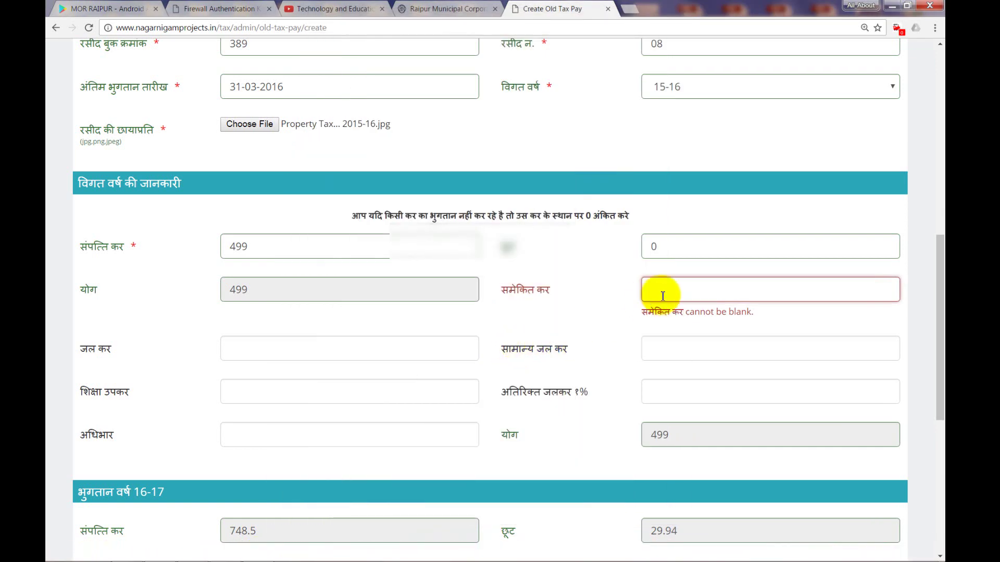
left_click(663, 293)
type("600")
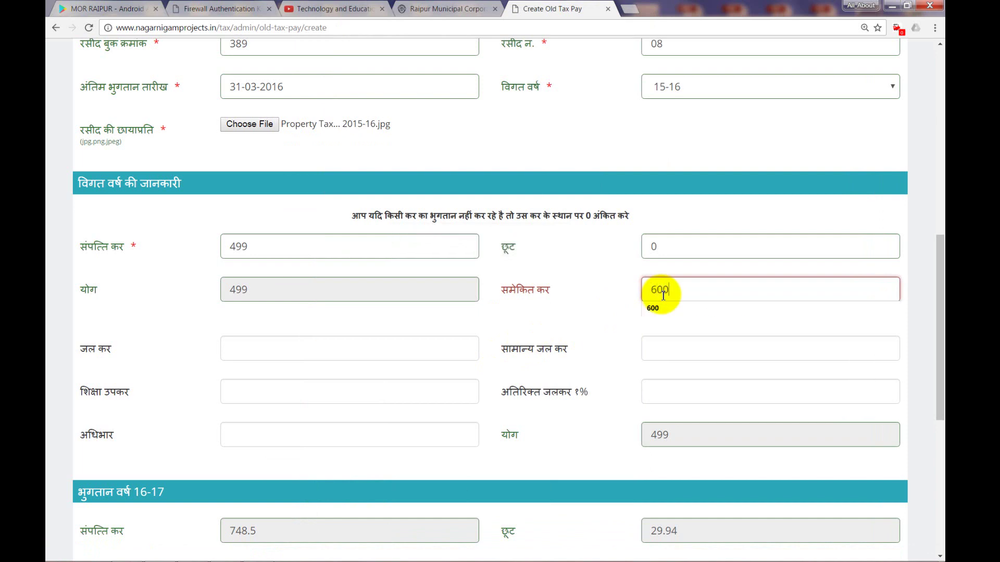
left_click(662, 349)
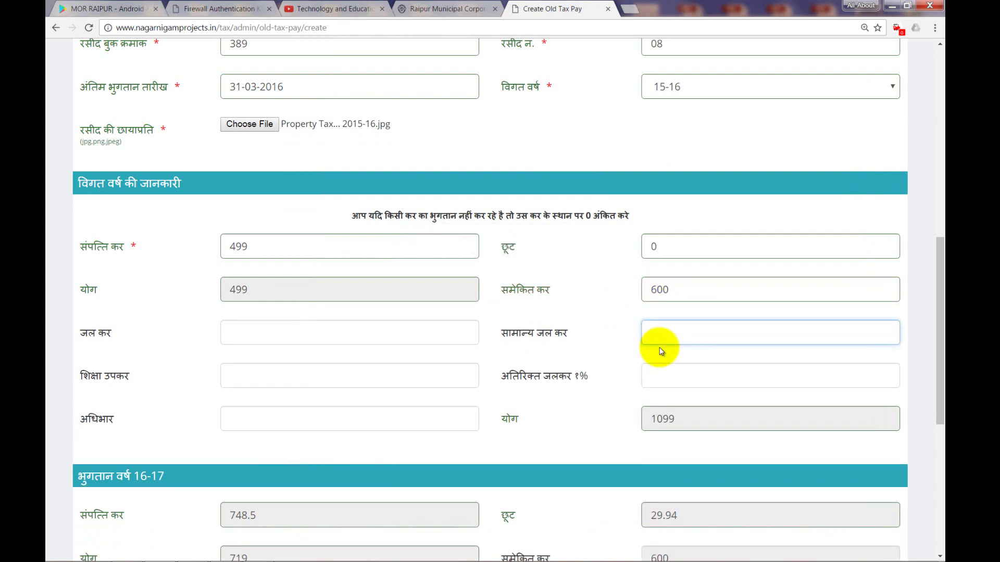
type("0")
left_click(669, 377)
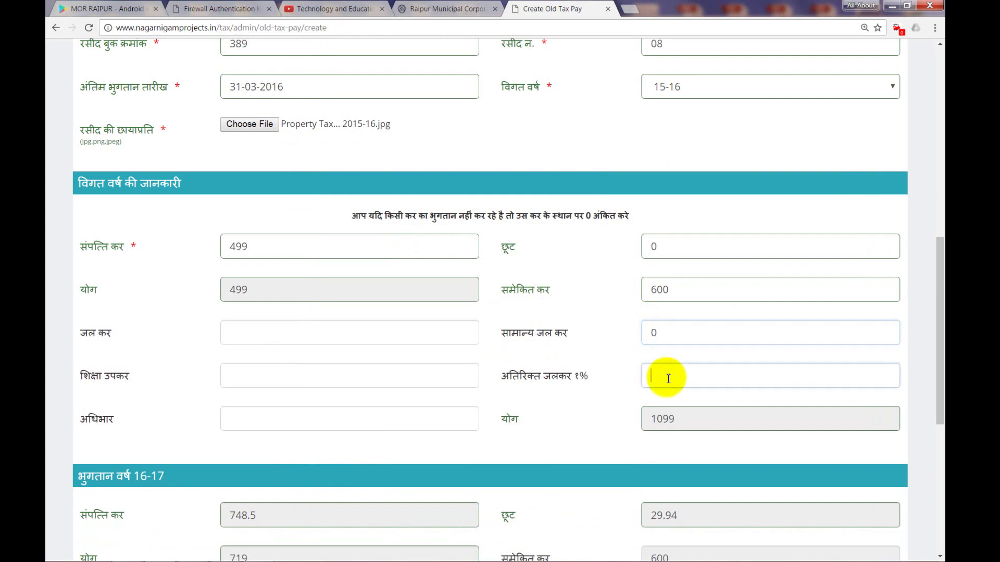
type("0")
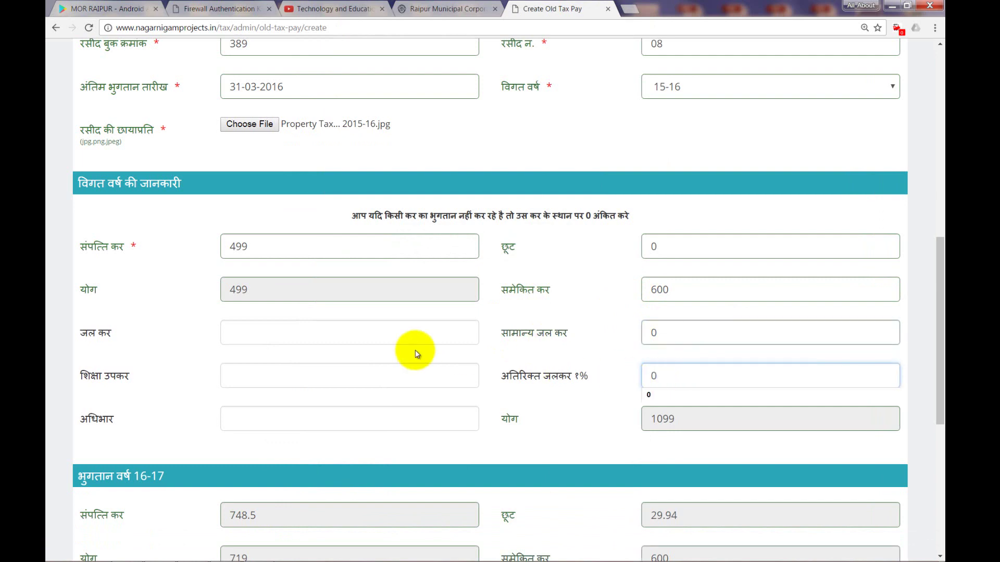
left_click(380, 340)
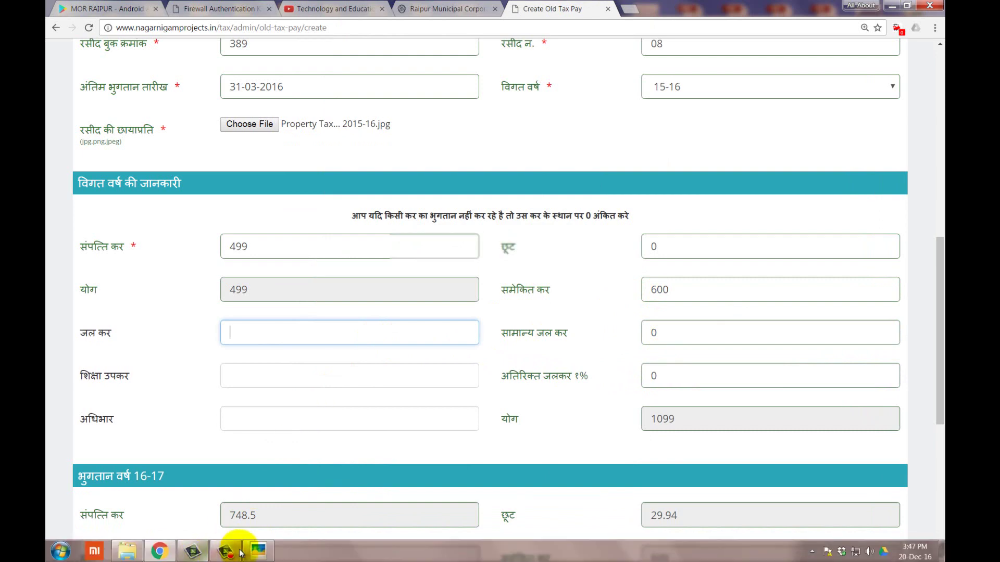
- Enter जल कर 2400, शिक्षा उपकर 166 and अधिभार 5 from the receipt
left_click(251, 554)
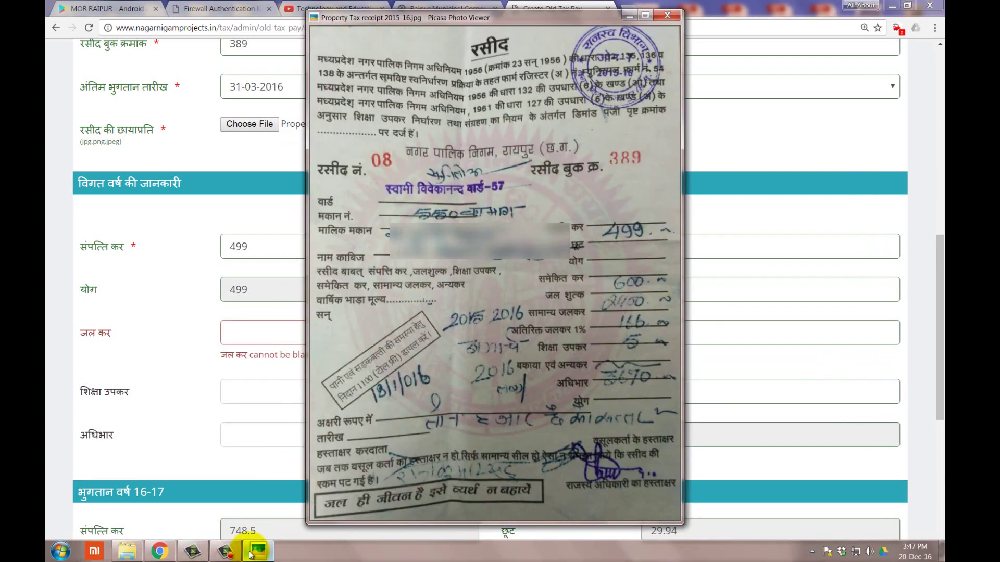
left_click(251, 553)
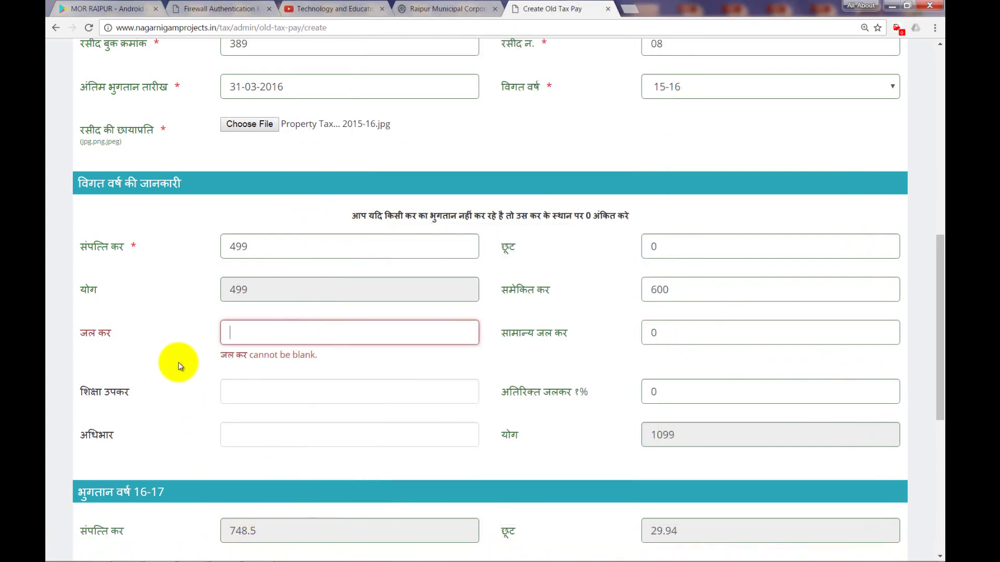
type("2400")
key("Tab")
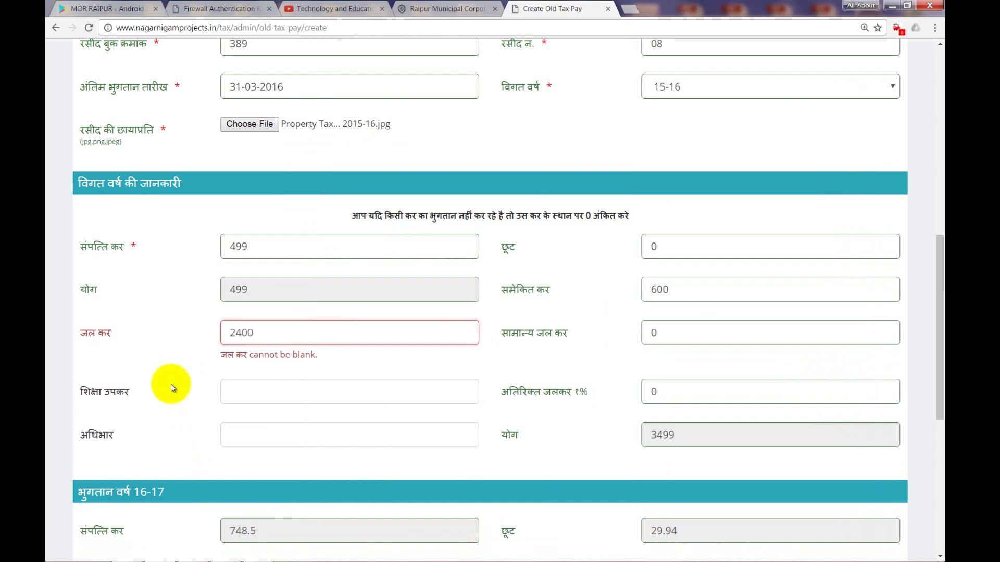
mouse_move(208, 554)
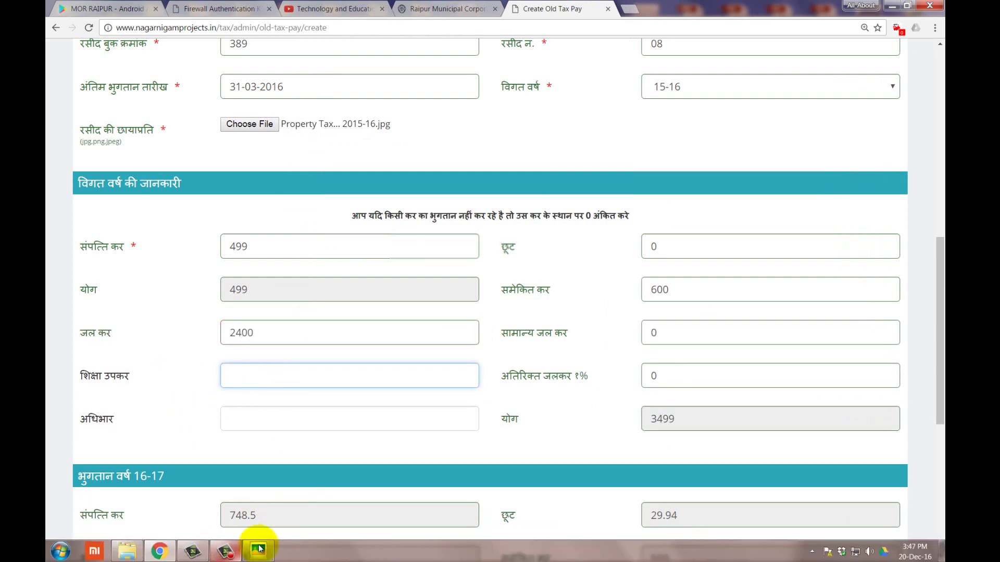
left_click(269, 552)
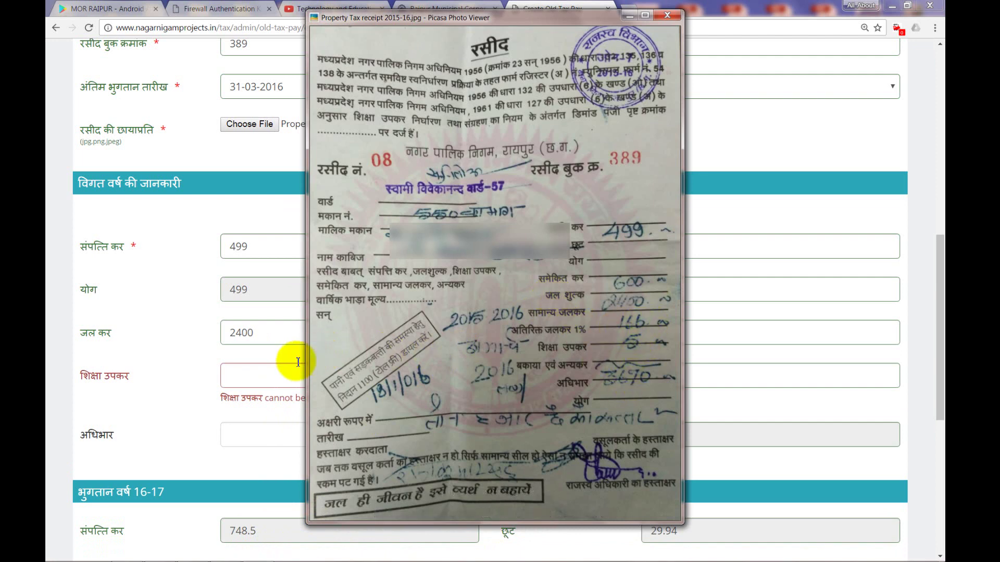
left_click(261, 382)
type("166")
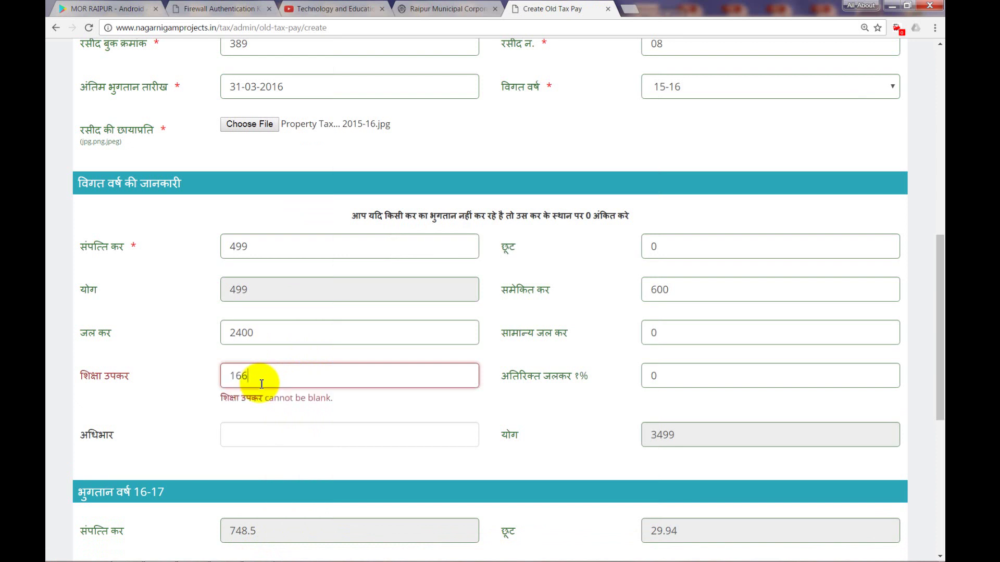
left_click(250, 432)
type("5")
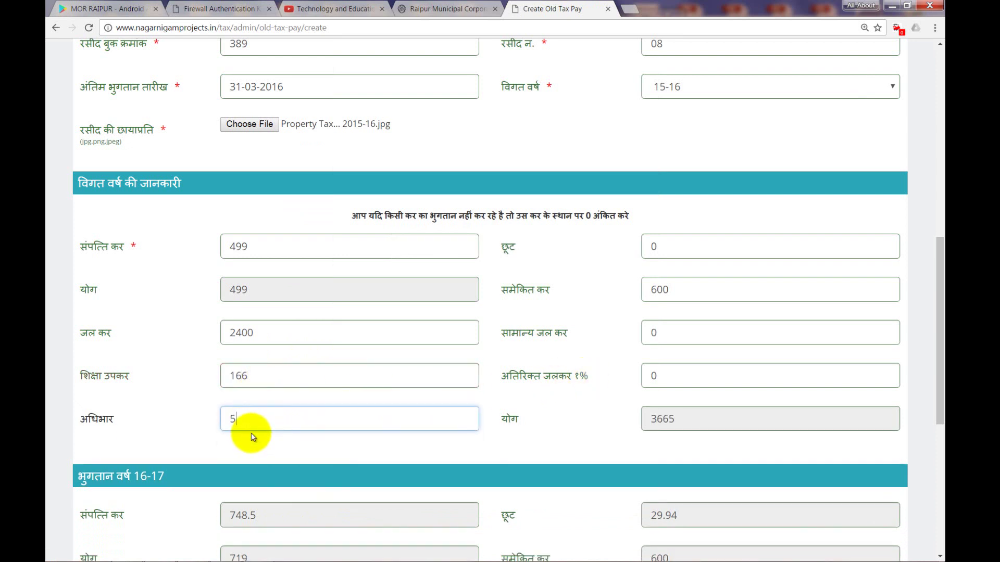
key("Tab")
- Check the 3670 previous-year total against the Picasa receipt, then bring the 3885 रु. 2016-17 total into view
scroll(253, 435, "down", 2)
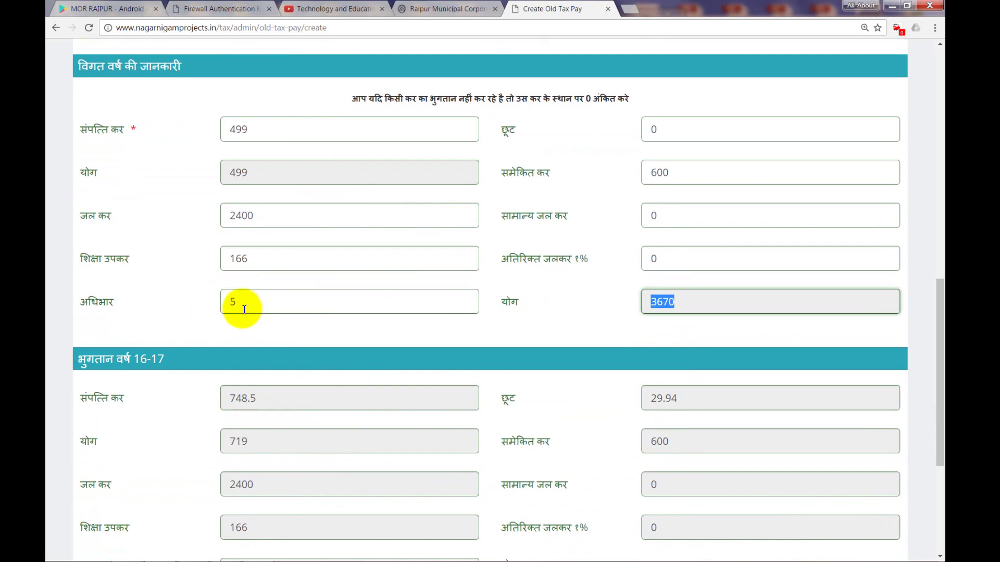
scroll(244, 310, "down", 1)
left_click(632, 272)
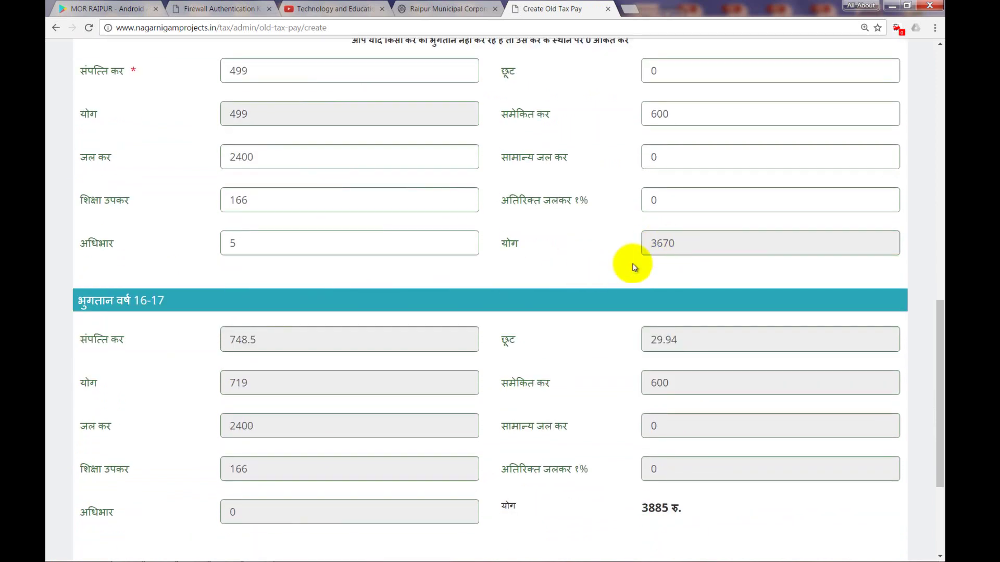
left_click(257, 551)
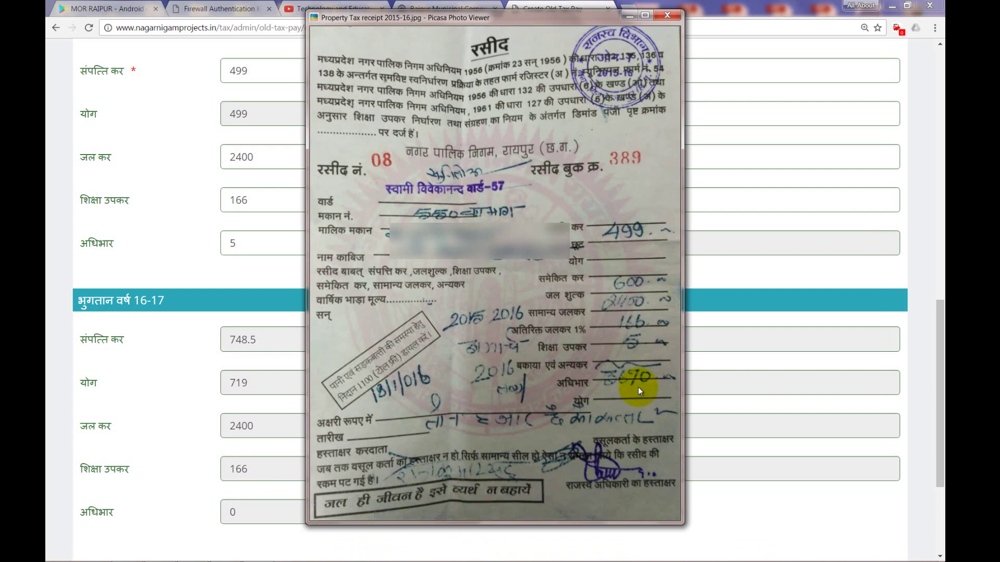
left_click(205, 259)
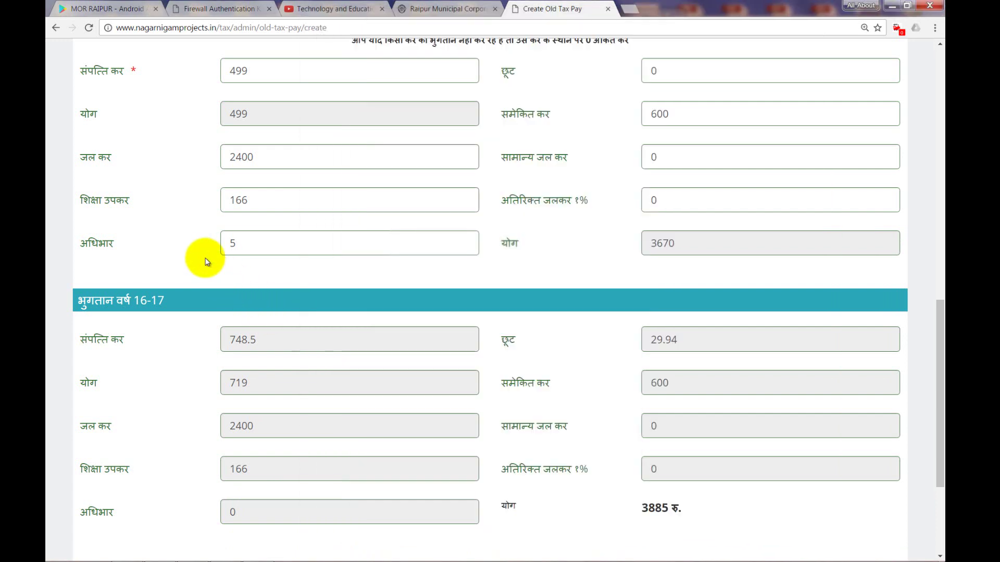
scroll(275, 348, "down", 2)
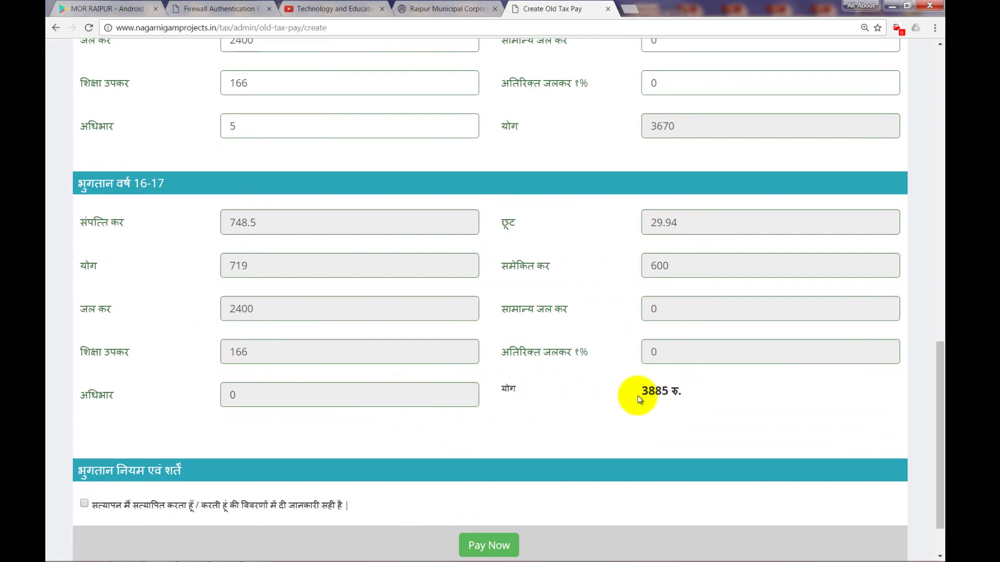
- Note the 3885 रु. payable total, tick the declaration that the details are correct, and submit with Pay Now
left_click_drag(636, 395, 698, 401)
left_click(658, 424)
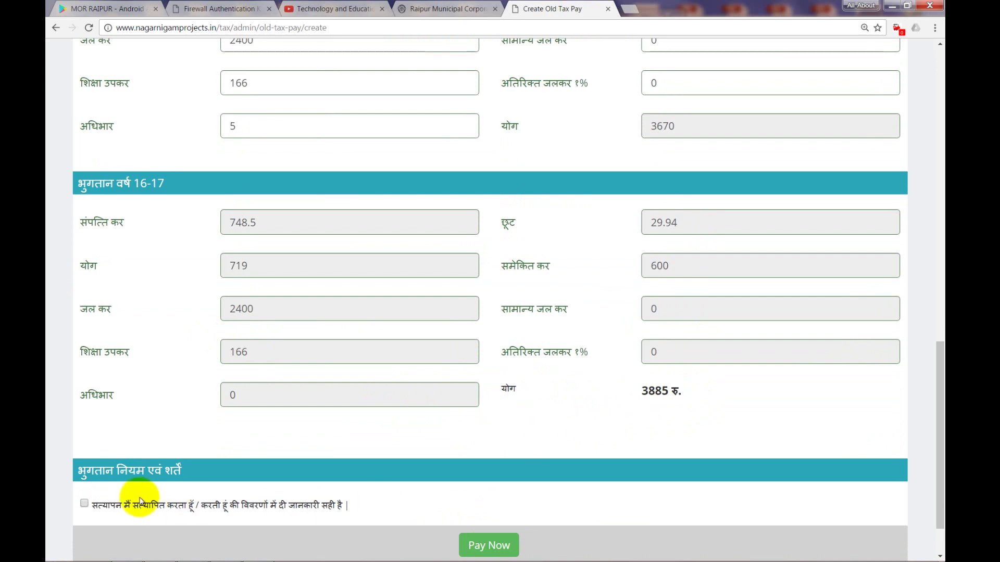
left_click(84, 504)
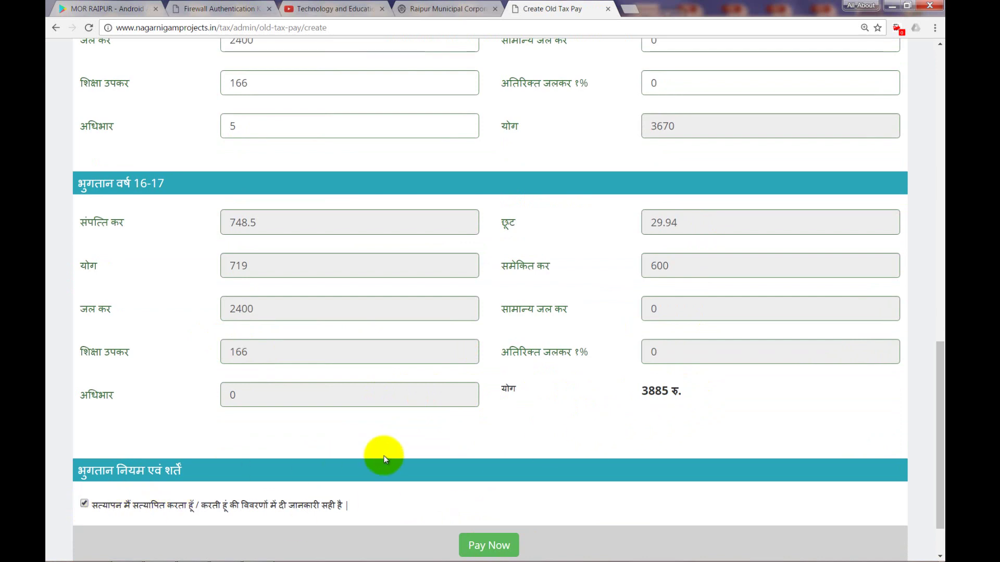
scroll(387, 457, "down", 1)
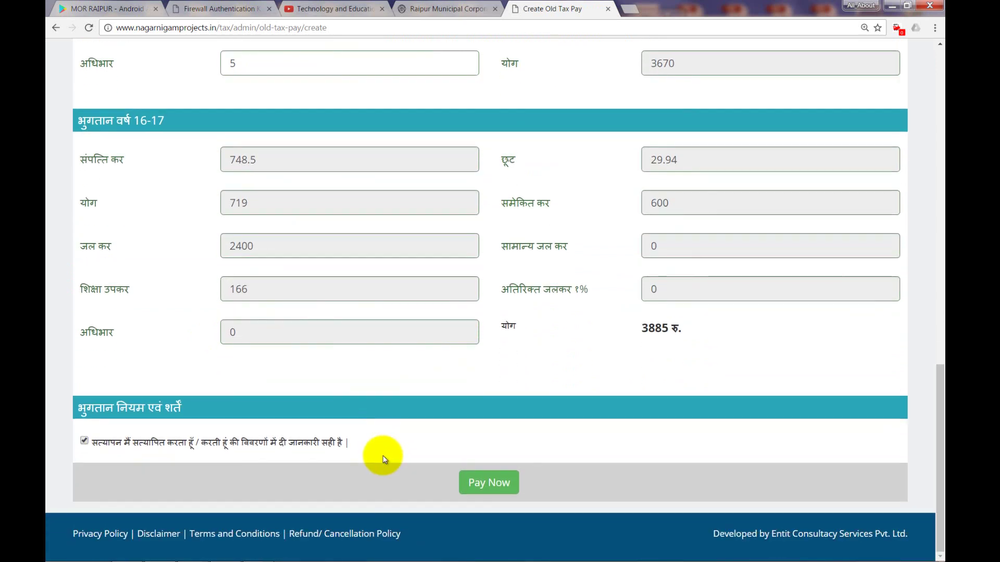
left_click(479, 481)
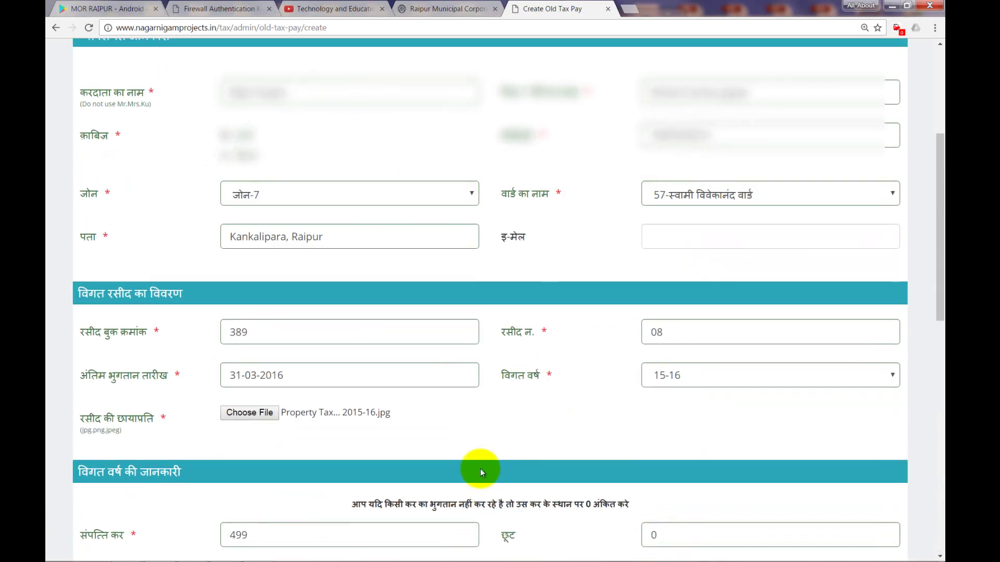
scroll(480, 471, "down", 12)
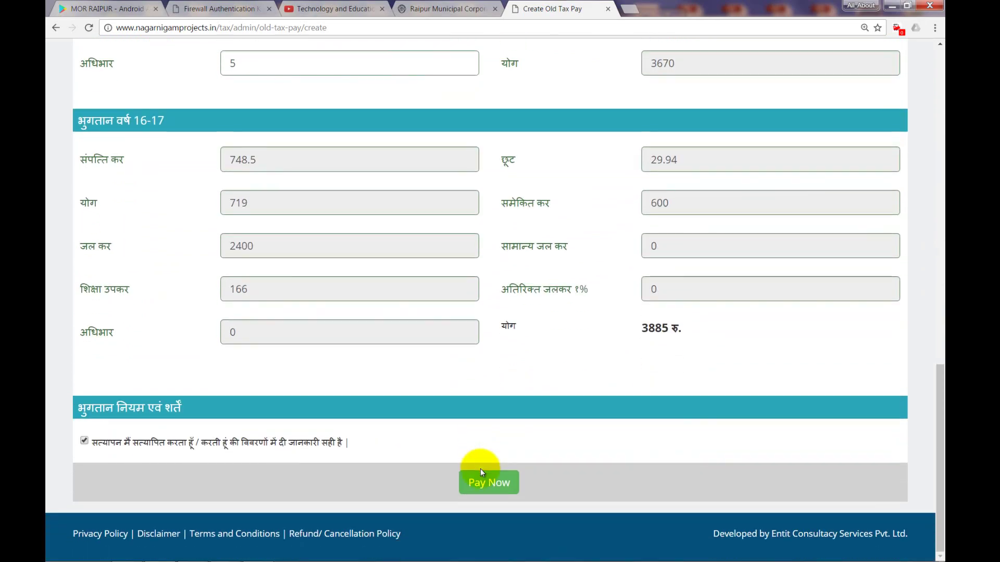
- Click Pay Now again to proceed to the atom payment gateway
left_click(480, 474)
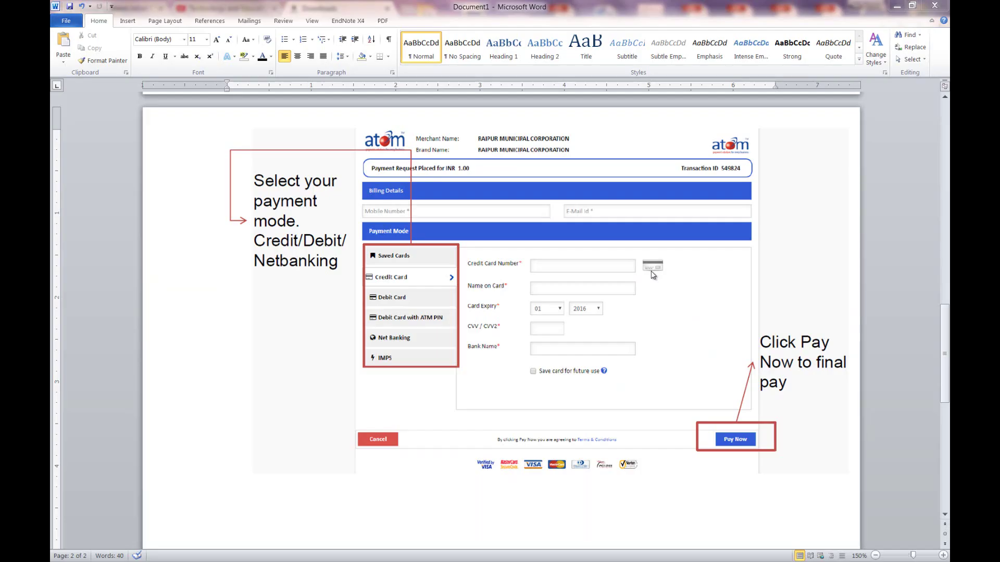